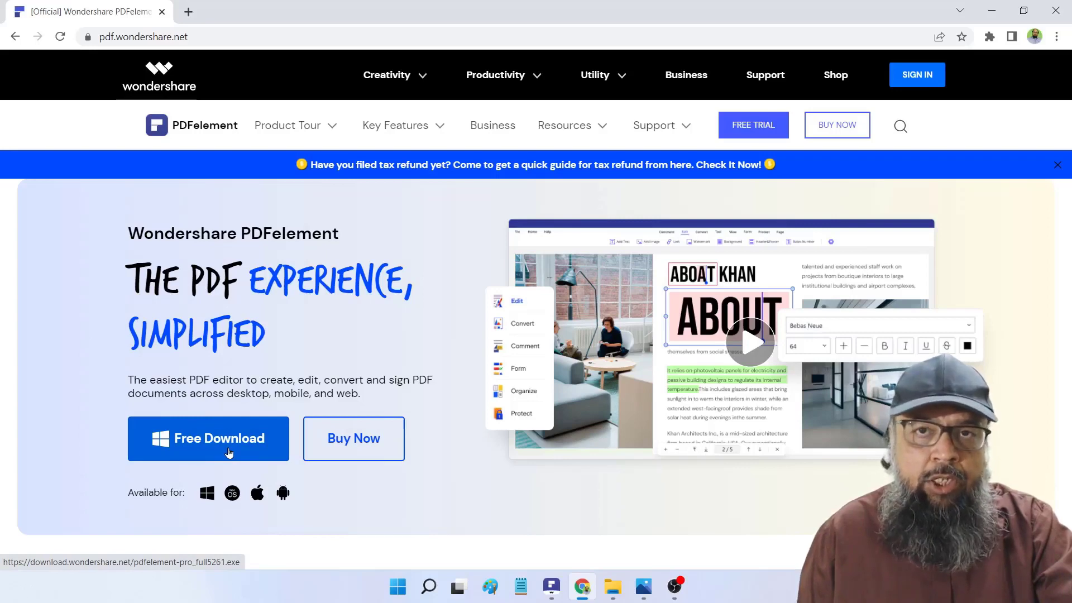
- Switch to Wondershare PDFelement from the desktop and go from its start screen to the empty workspace
{"action": "key", "text": "super+d"}
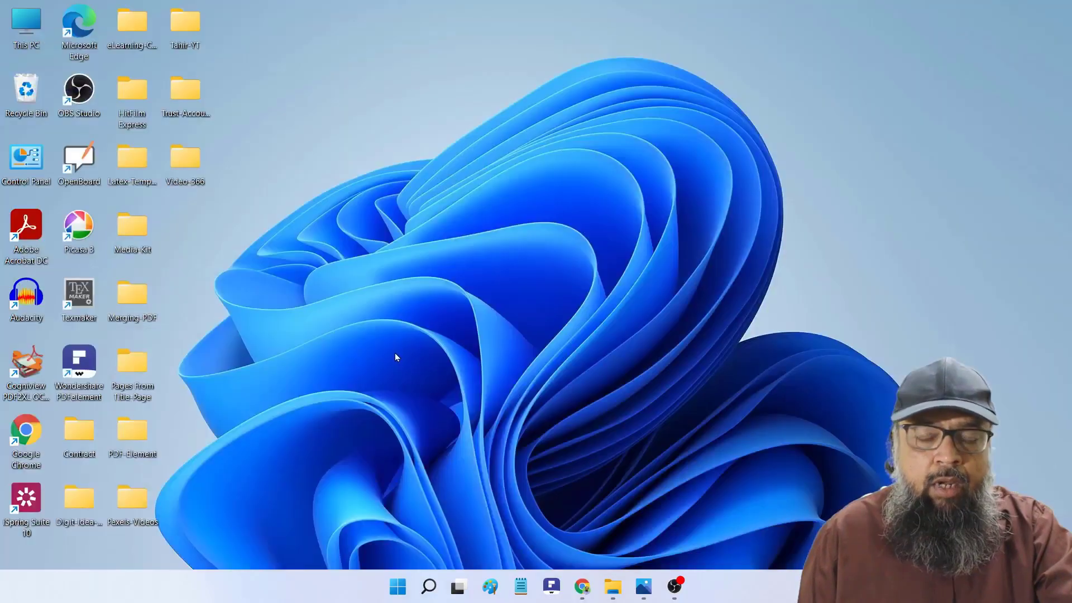
{"action": "double_click", "coordinate": [78, 363]}
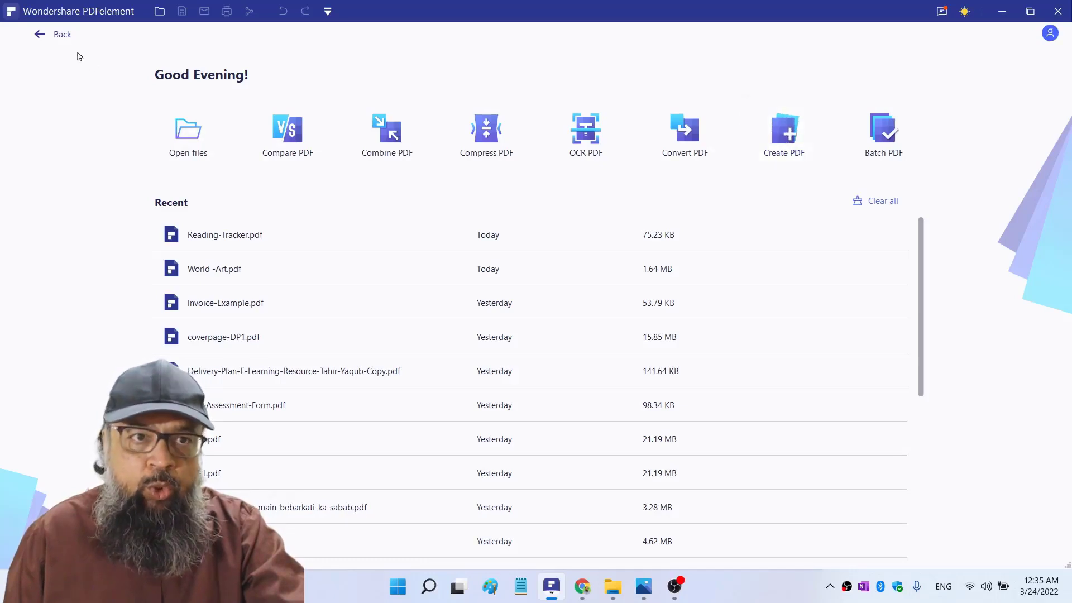
{"action": "left_click", "coordinate": [65, 37]}
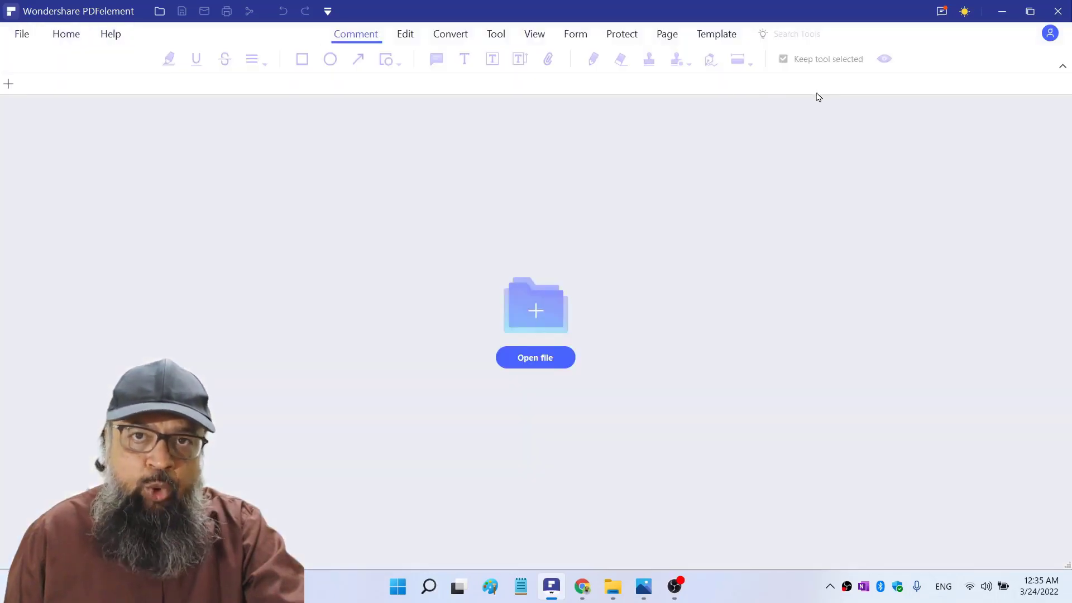
- Open Reading-Tracker.pdf from the Part-1-Text-Editing-of-PDF-File folder and fit the whole page in the view
{"action": "left_click", "coordinate": [21, 35]}
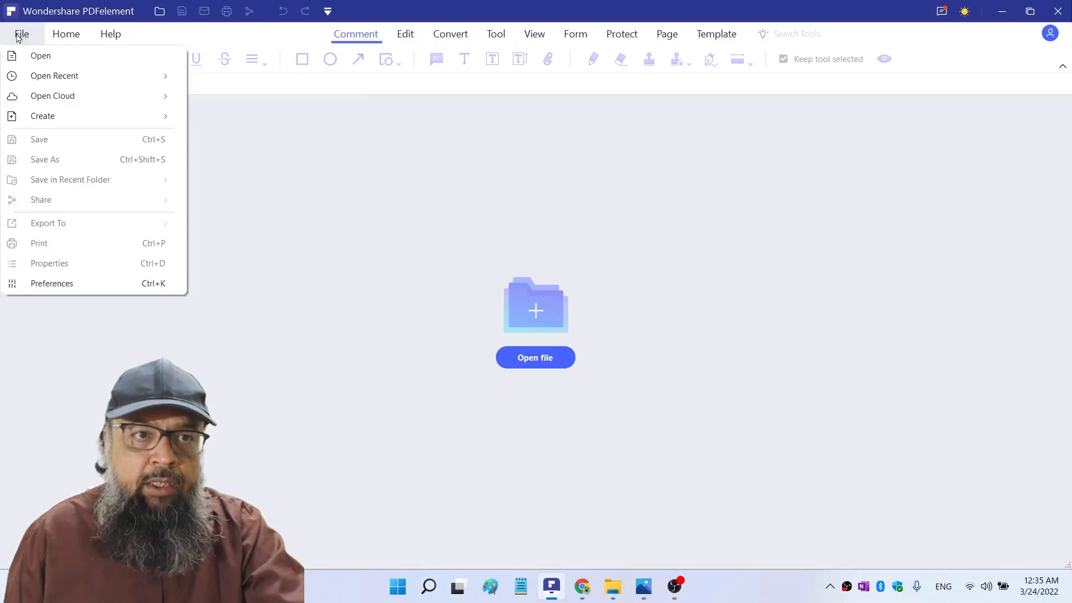
{"action": "left_click", "coordinate": [26, 52]}
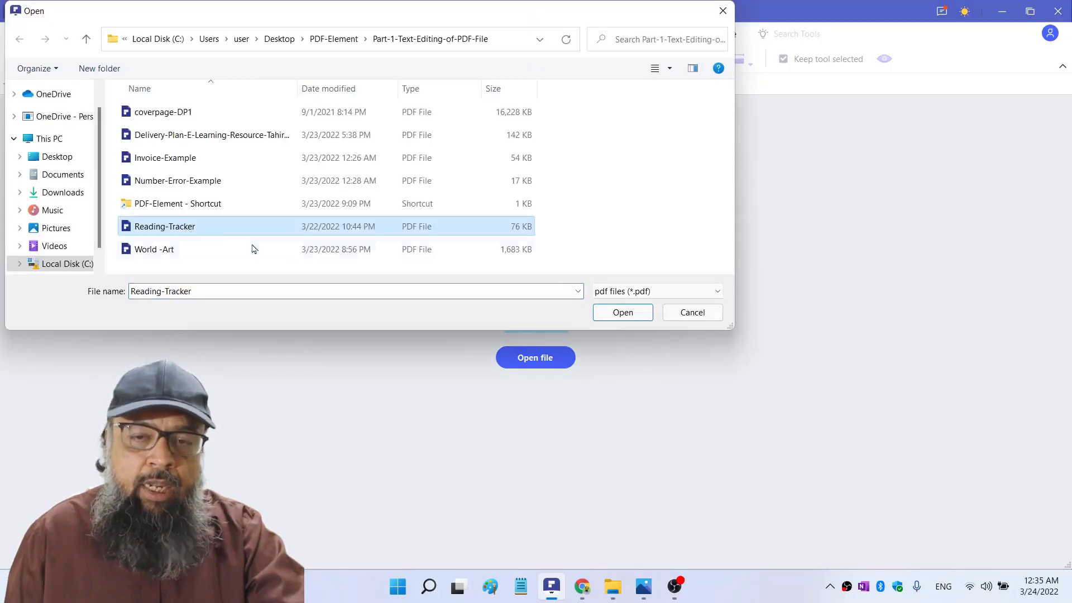
{"action": "left_click", "coordinate": [623, 313]}
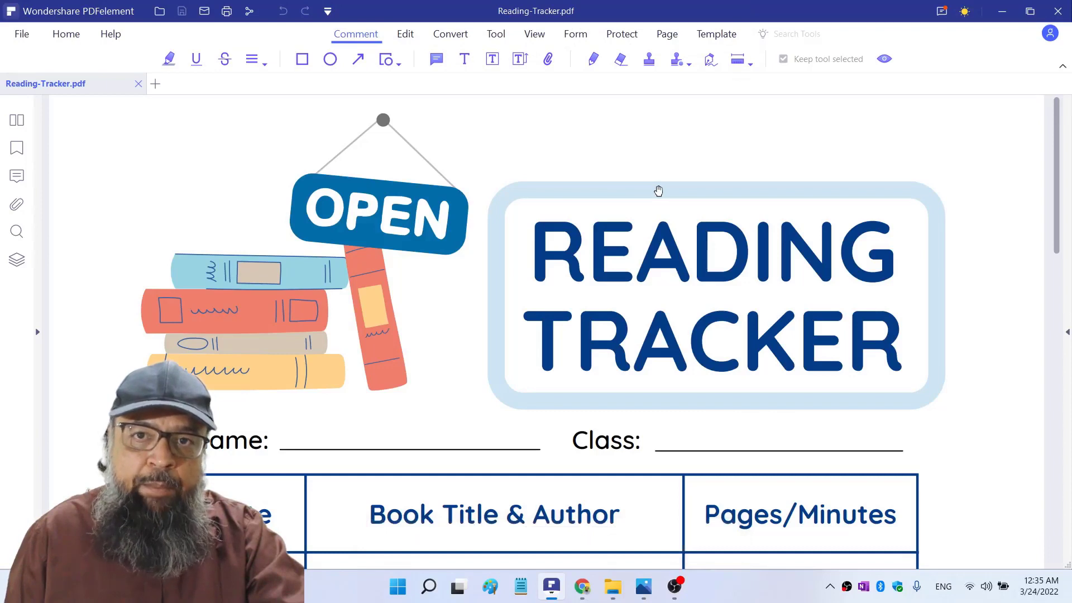
{"action": "left_click", "coordinate": [537, 36]}
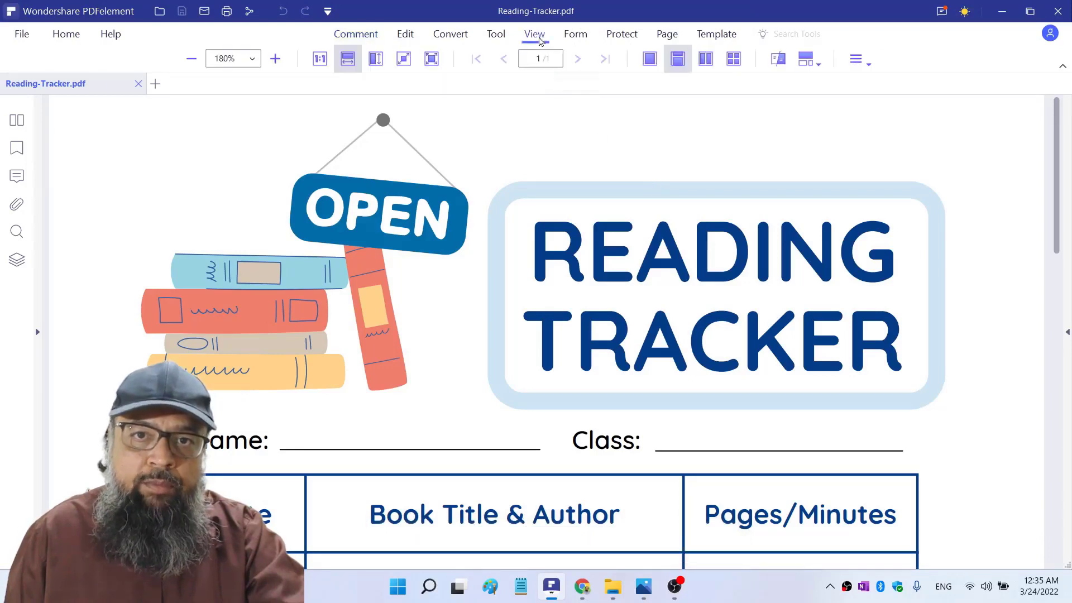
{"action": "left_click", "coordinate": [404, 60]}
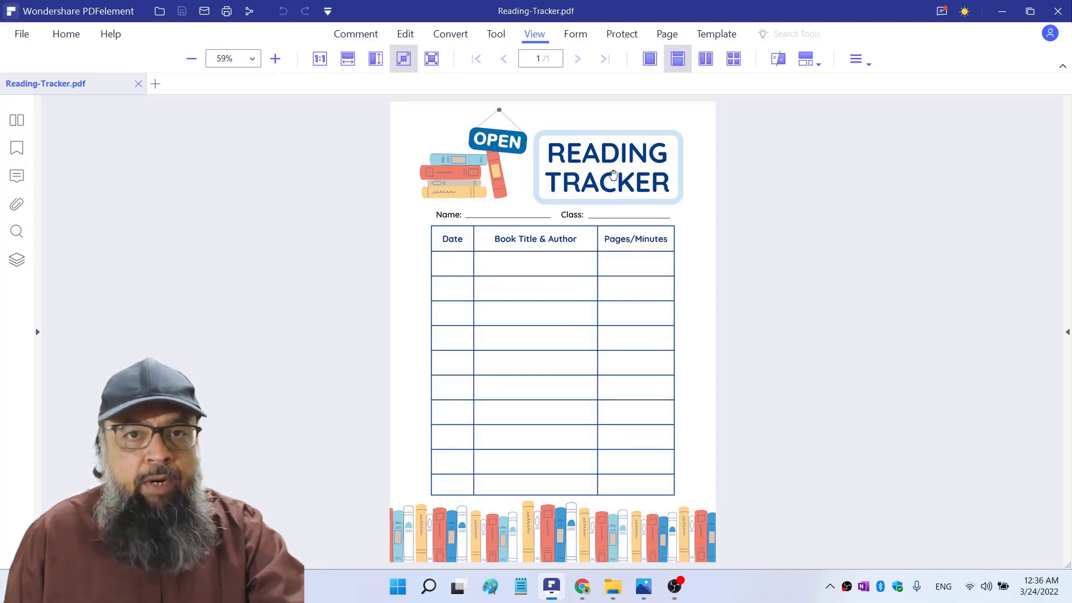
- Highlight the title word "READING" in yellow
{"action": "left_click", "coordinate": [352, 36]}
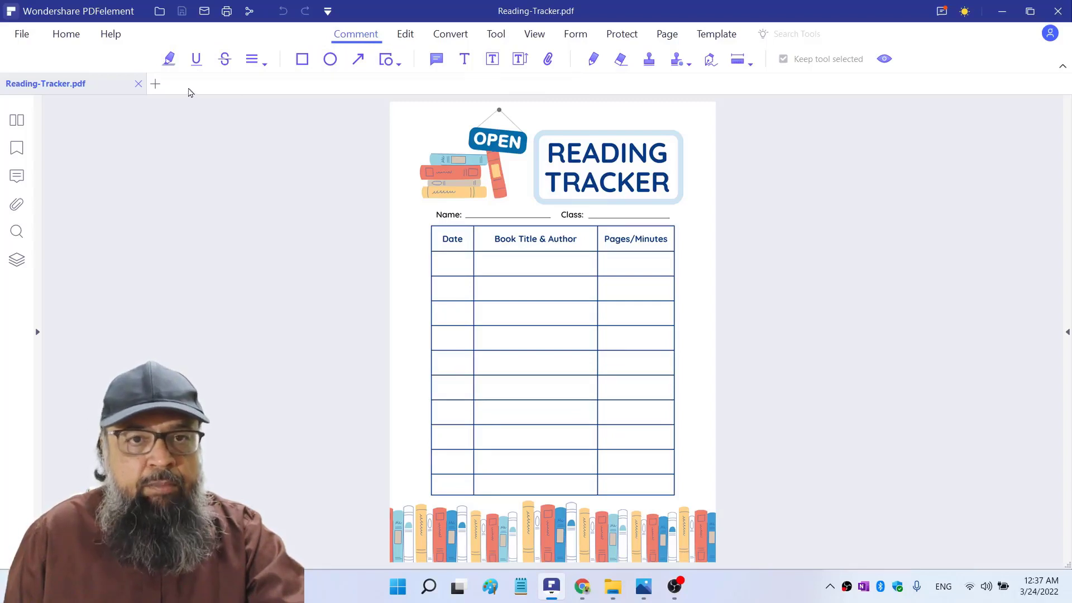
{"action": "left_click", "coordinate": [169, 59]}
{"action": "left_click_drag", "start_coordinate": [546, 152], "coordinate": [681, 176]}
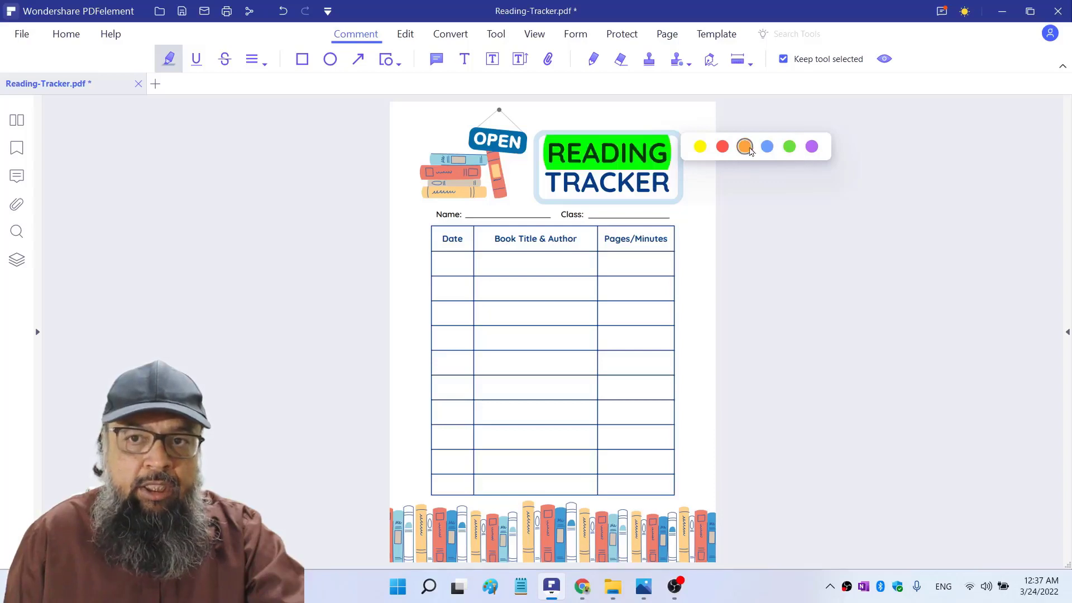
- Underline the title word "TRACKER" in red and strike it through
{"action": "left_click", "coordinate": [197, 60]}
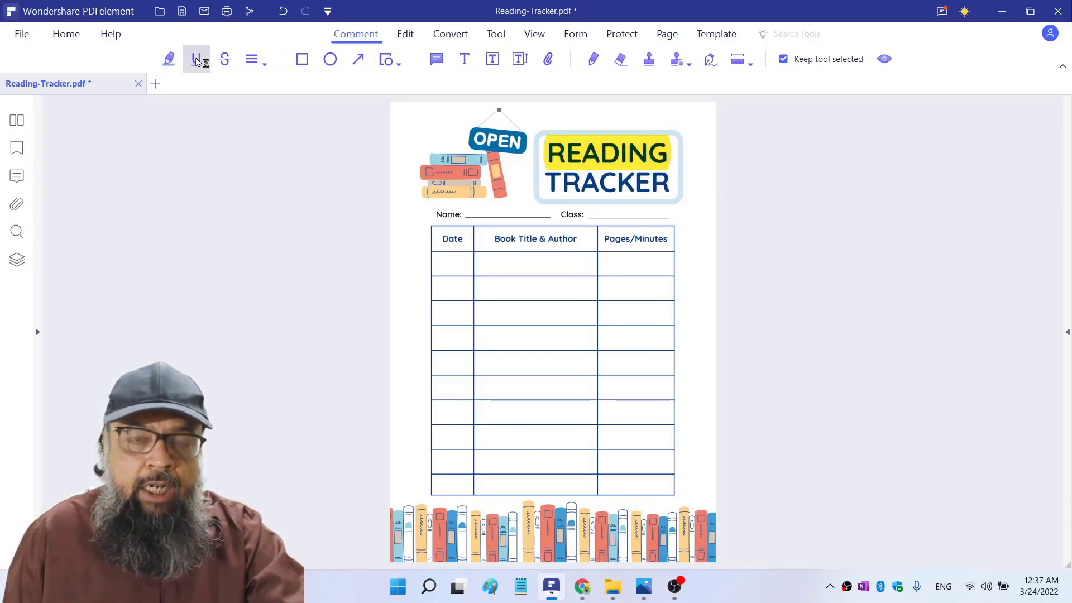
{"action": "left_click_drag", "start_coordinate": [549, 180], "coordinate": [679, 187]}
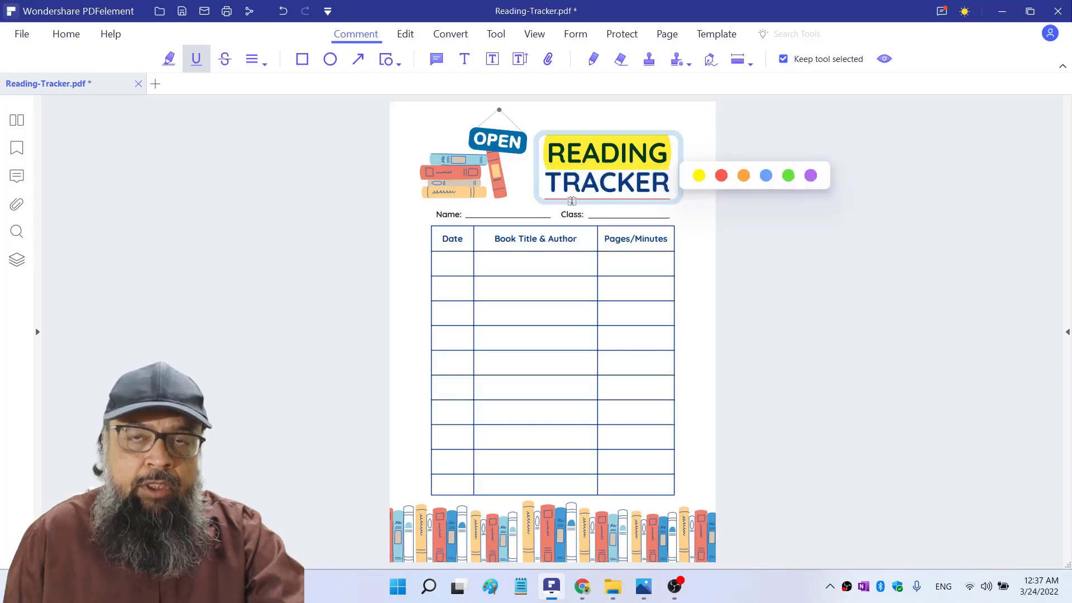
{"action": "left_click", "coordinate": [225, 60]}
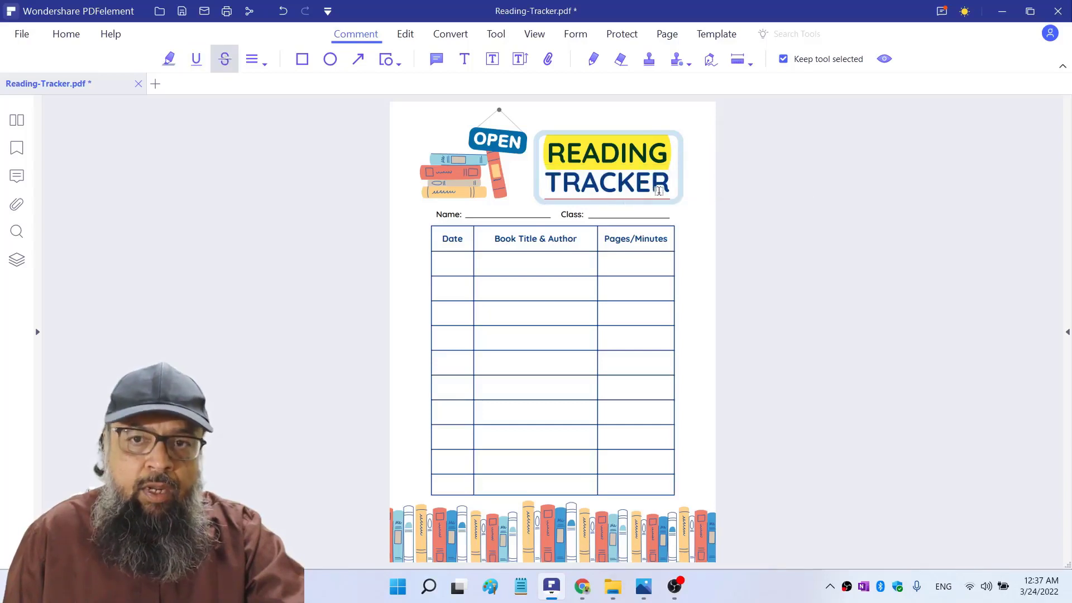
{"action": "left_click_drag", "start_coordinate": [679, 184], "coordinate": [548, 184]}
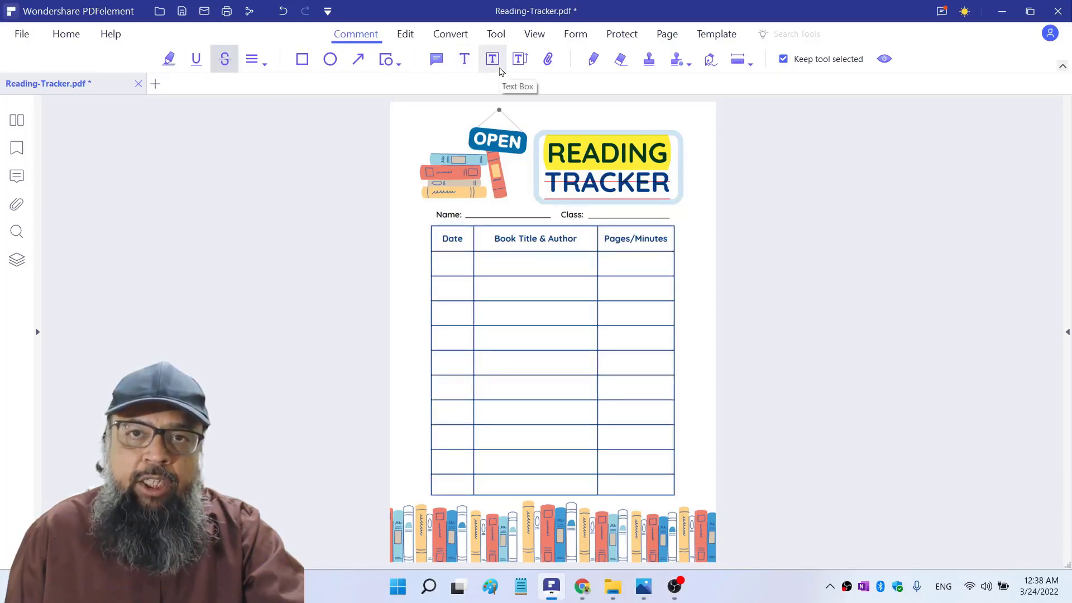
- Collapse the Comment tools ribbon, reveal it temporarily and pin it open again
{"action": "left_click", "coordinate": [1063, 68]}
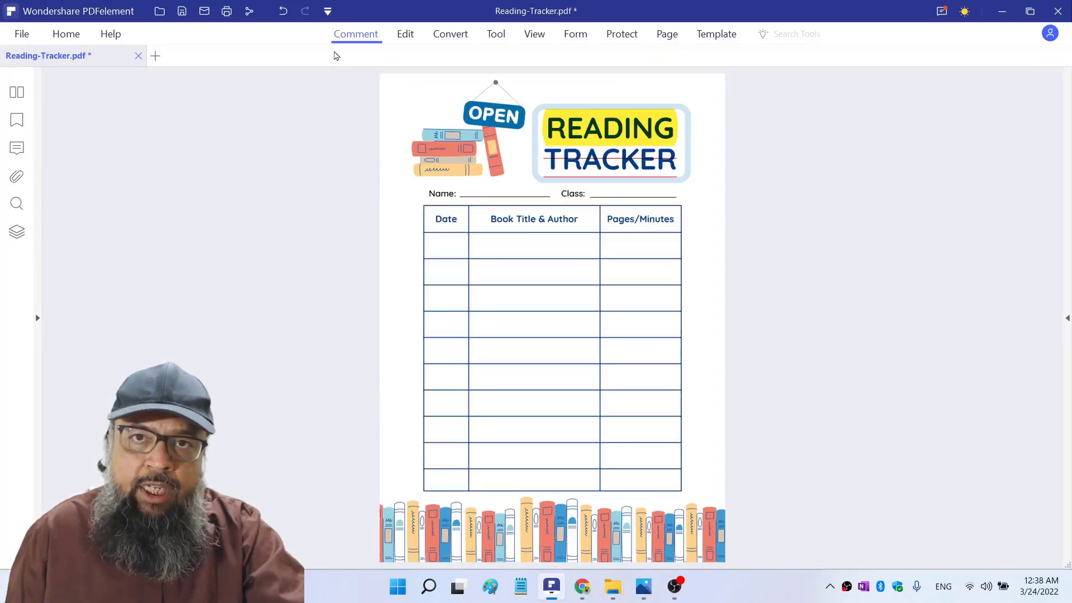
{"action": "left_click", "coordinate": [353, 40]}
{"action": "left_click", "coordinate": [226, 60]}
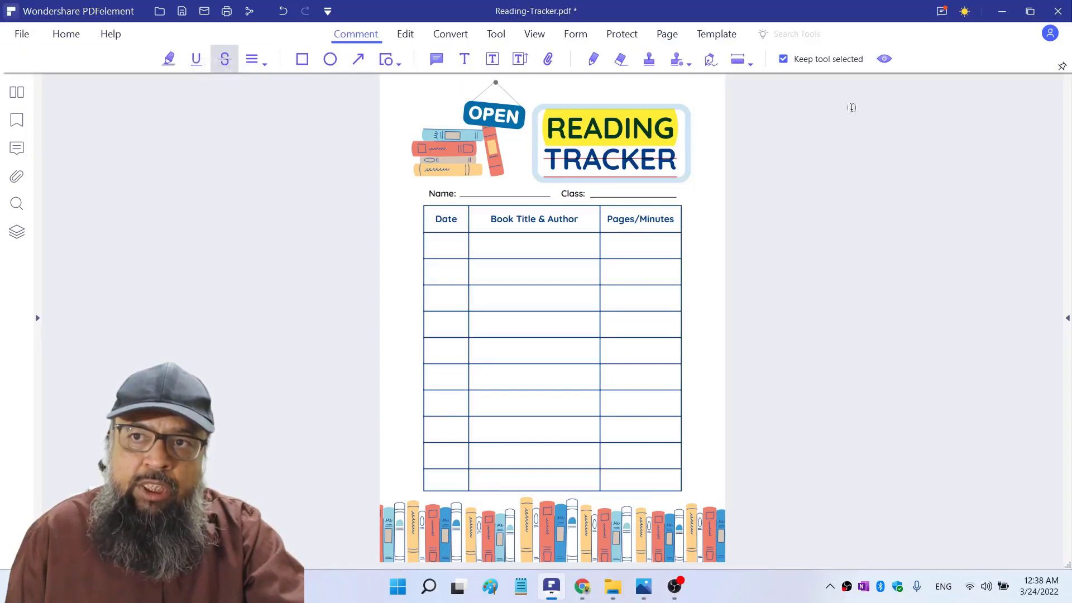
{"action": "left_click", "coordinate": [1063, 67]}
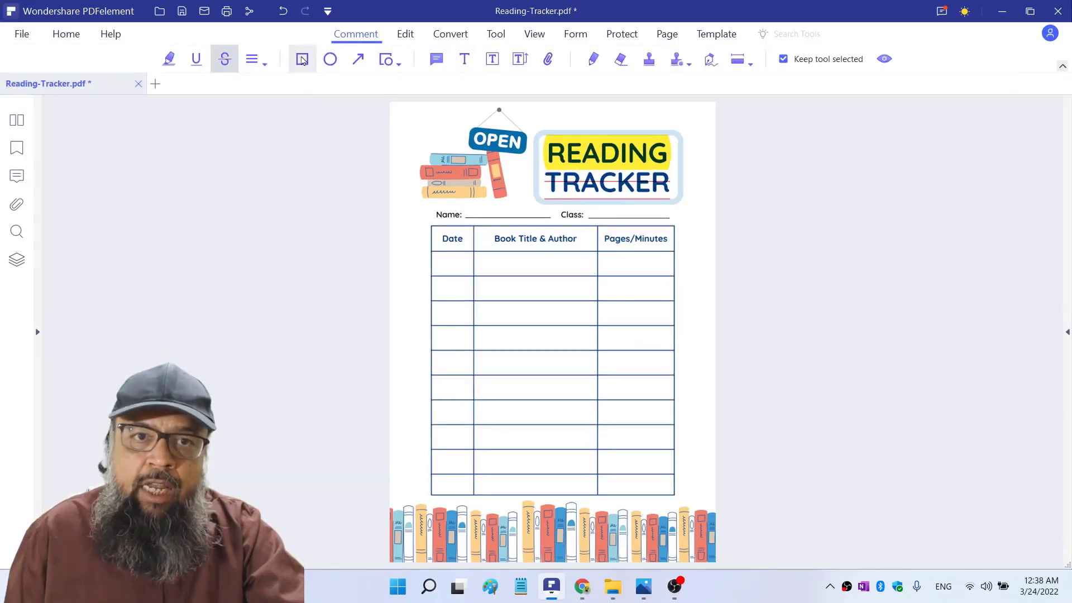
- Draw a rectangle, an oval and a diagonal arrow as comment shapes over the table
{"action": "left_click", "coordinate": [304, 59]}
{"action": "left_click_drag", "start_coordinate": [511, 258], "coordinate": [601, 320]}
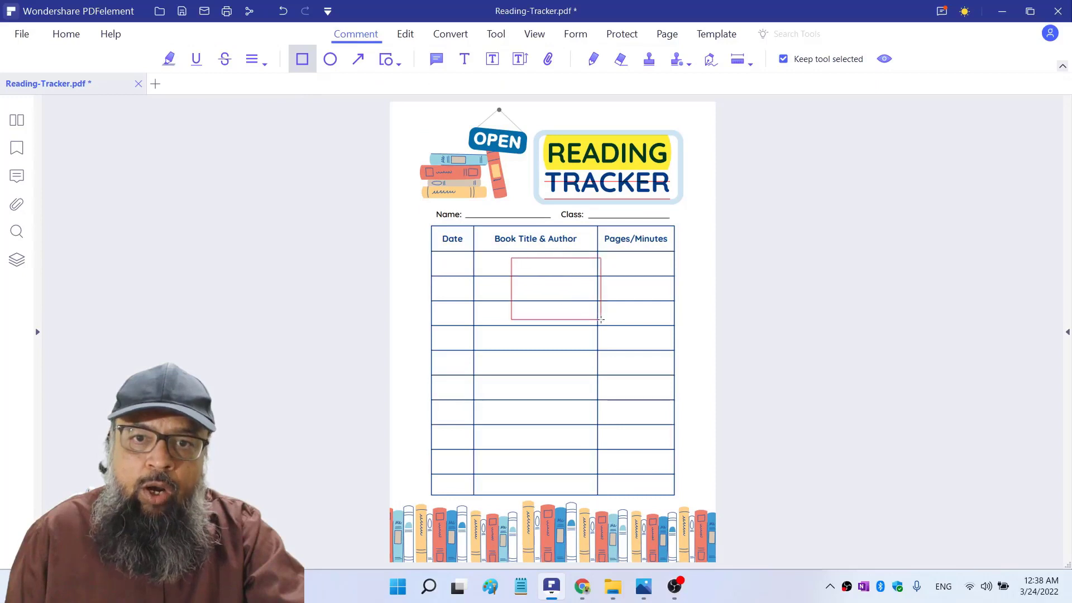
{"action": "left_click", "coordinate": [330, 60]}
{"action": "left_click_drag", "start_coordinate": [497, 344], "coordinate": [576, 410]}
{"action": "left_click", "coordinate": [358, 60]}
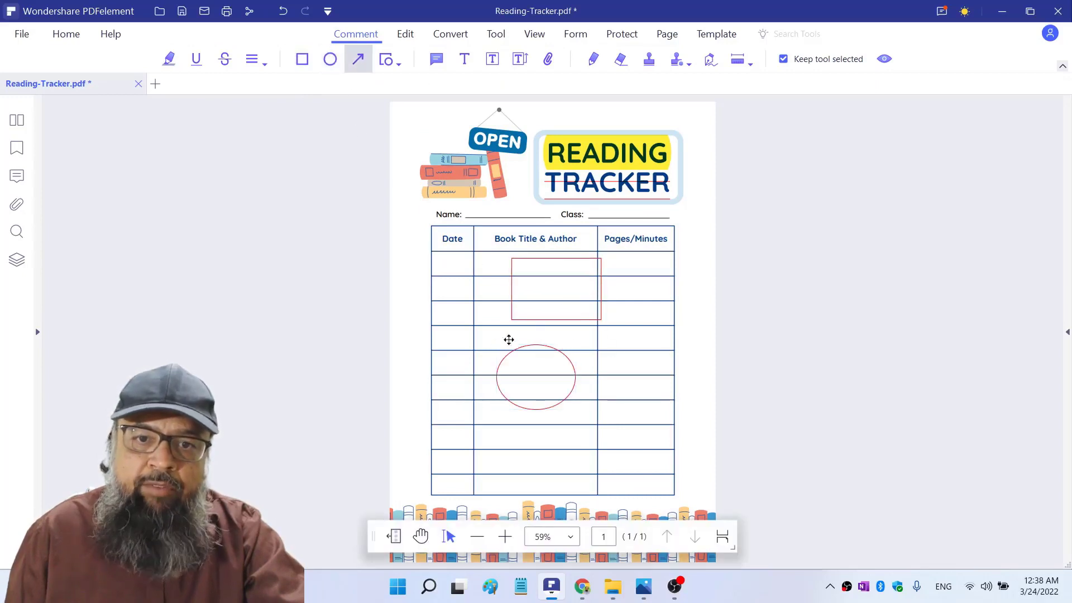
{"action": "left_click_drag", "start_coordinate": [463, 400], "coordinate": [601, 312]}
- Undo the arrow, the oval and the rectangle drawn over the table
{"action": "key", "text": "ctrl+z"}
{"action": "key", "text": "ctrl+z"}
{"action": "key", "text": "ctrl+z"}
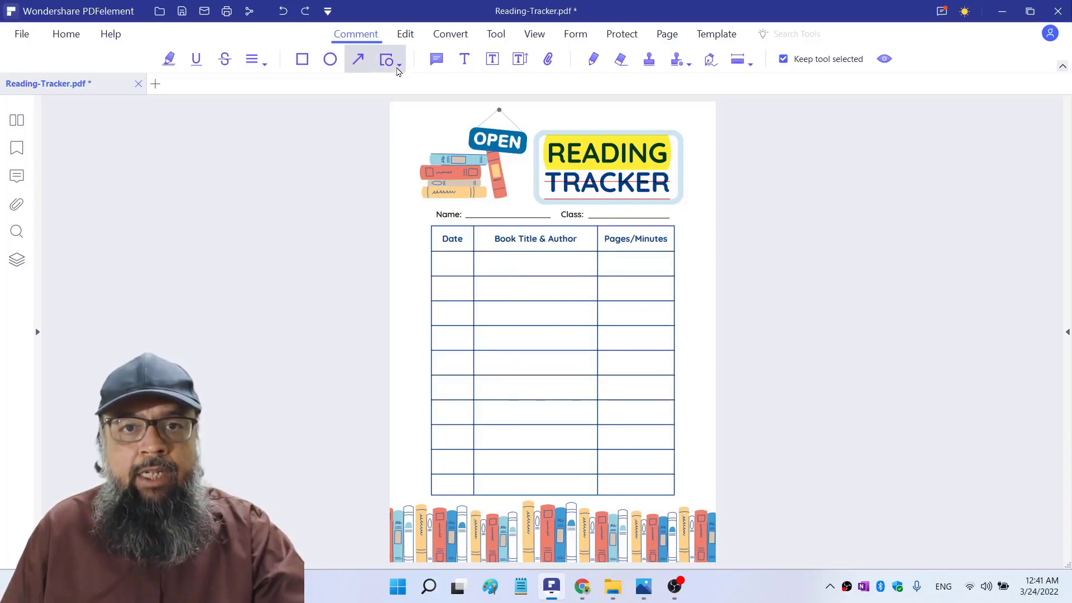
- Draw a triangular cloud shape across the table's upper rows, and undo it
{"action": "left_click", "coordinate": [397, 62]}
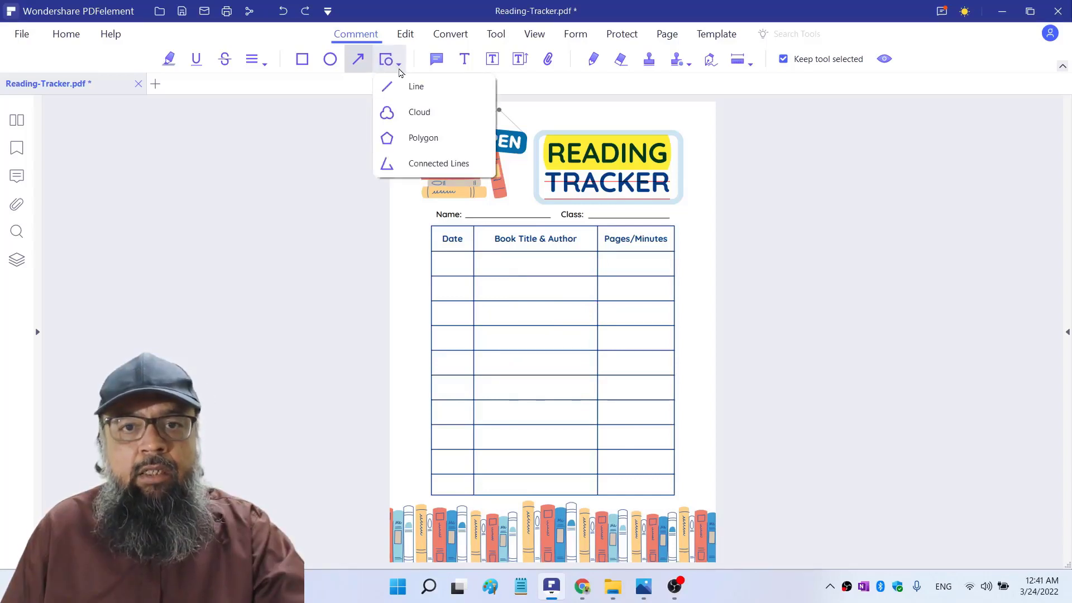
{"action": "left_click", "coordinate": [434, 116]}
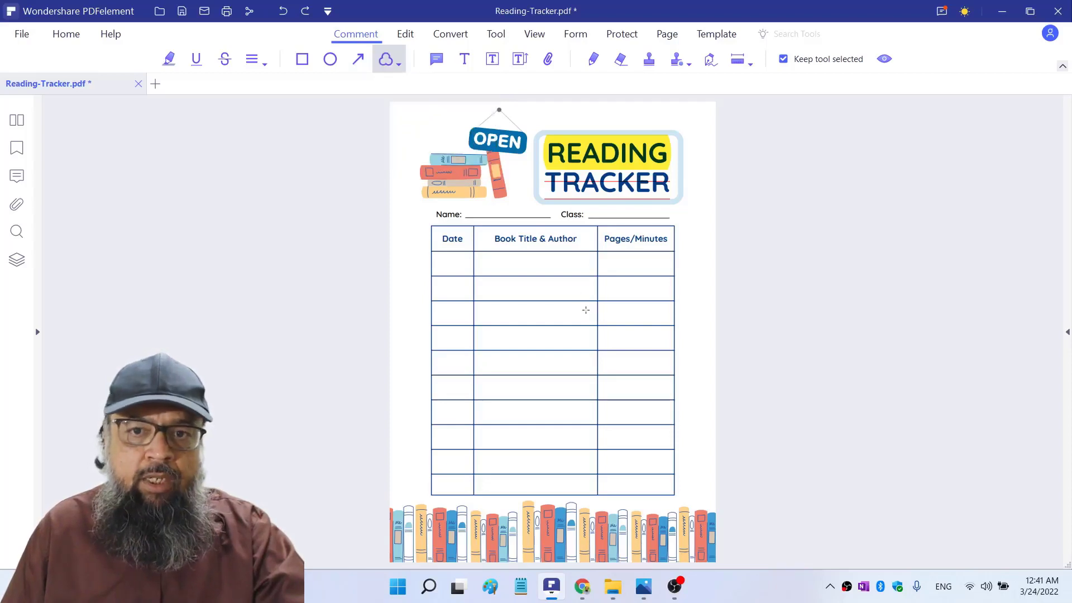
{"action": "left_click", "coordinate": [566, 275]}
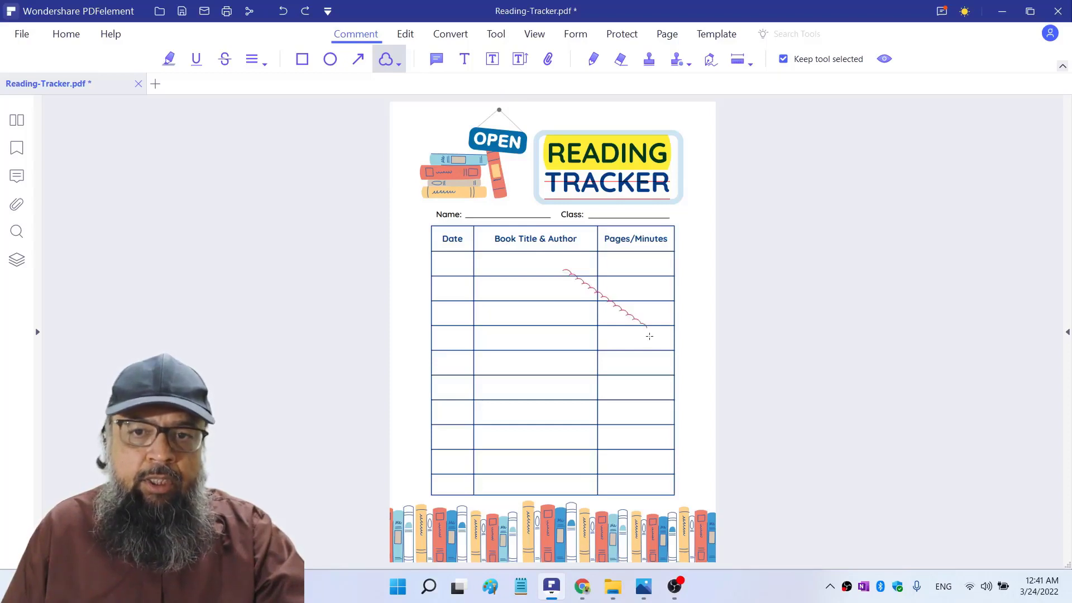
{"action": "left_click", "coordinate": [651, 336]}
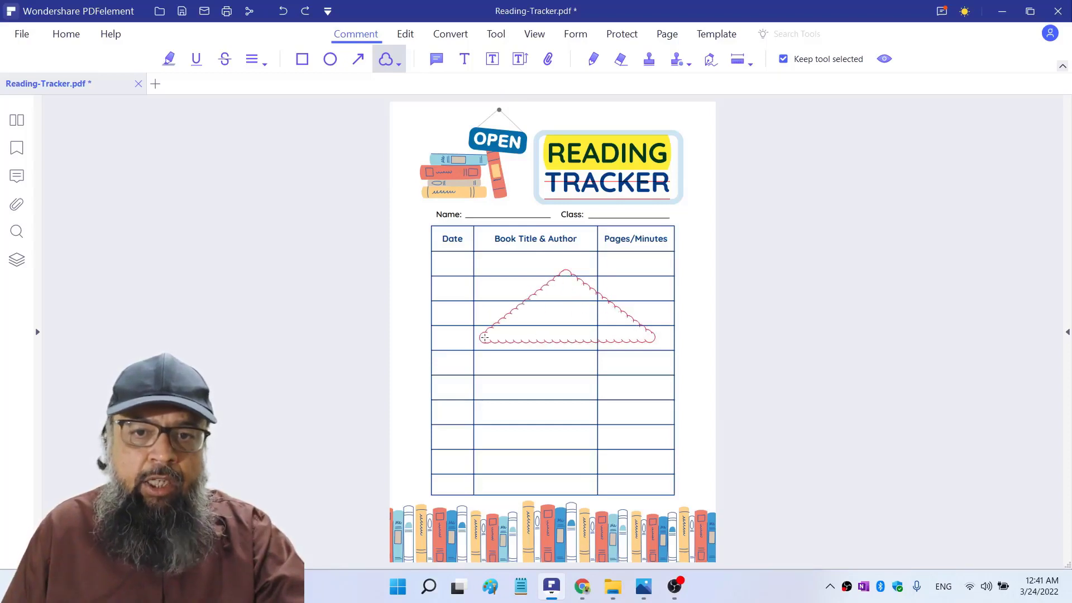
{"action": "double_click", "coordinate": [484, 338]}
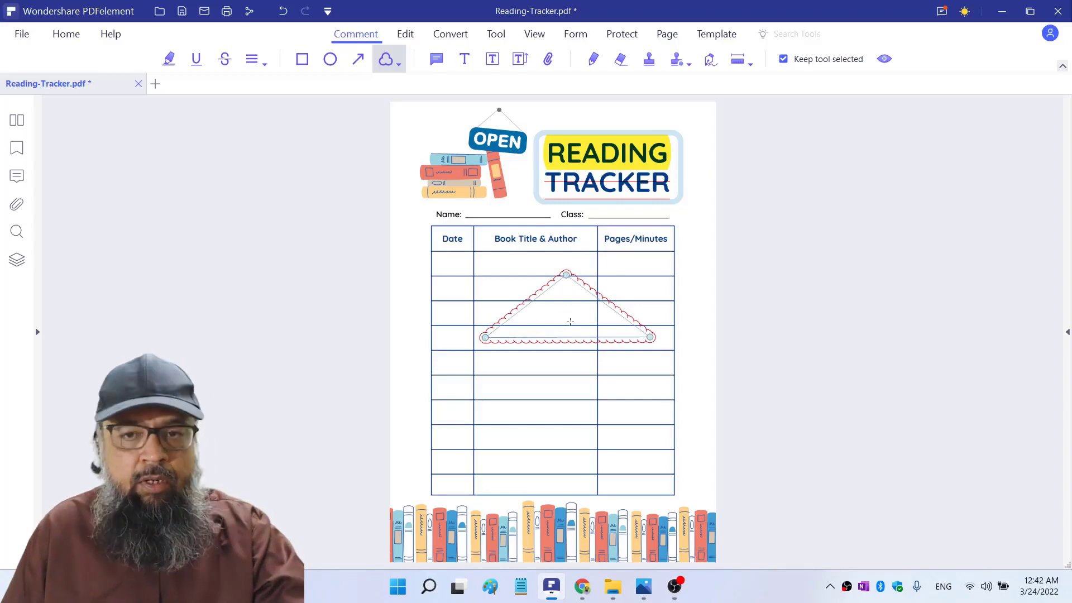
{"action": "key", "text": "ctrl+z"}
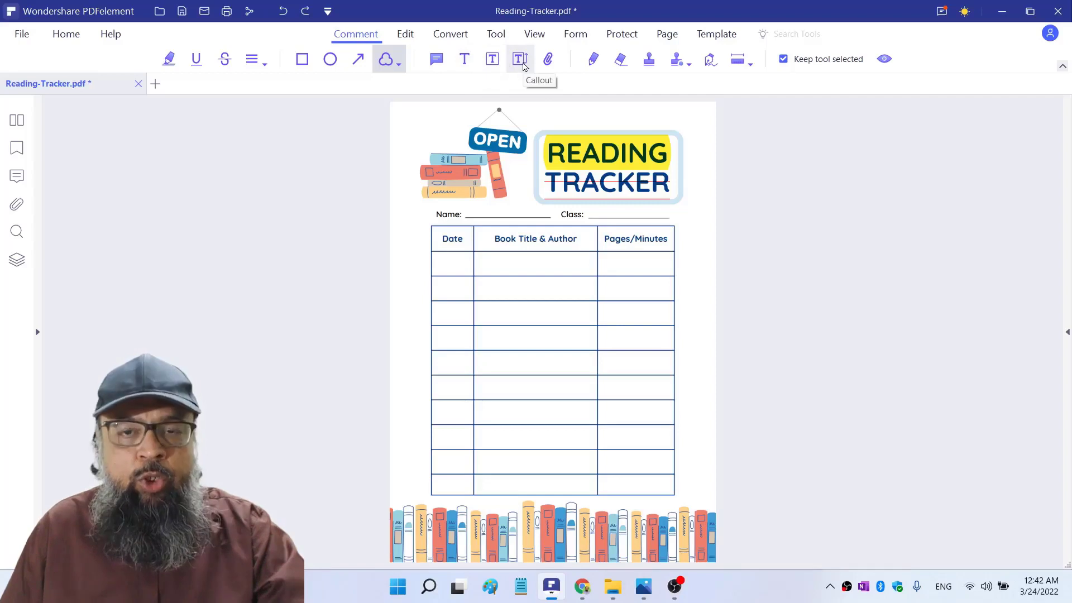
- Add a text box reading "Put our Text" in the second row under Book Title & Author and enlarge it into the third row
{"action": "left_click", "coordinate": [491, 59]}
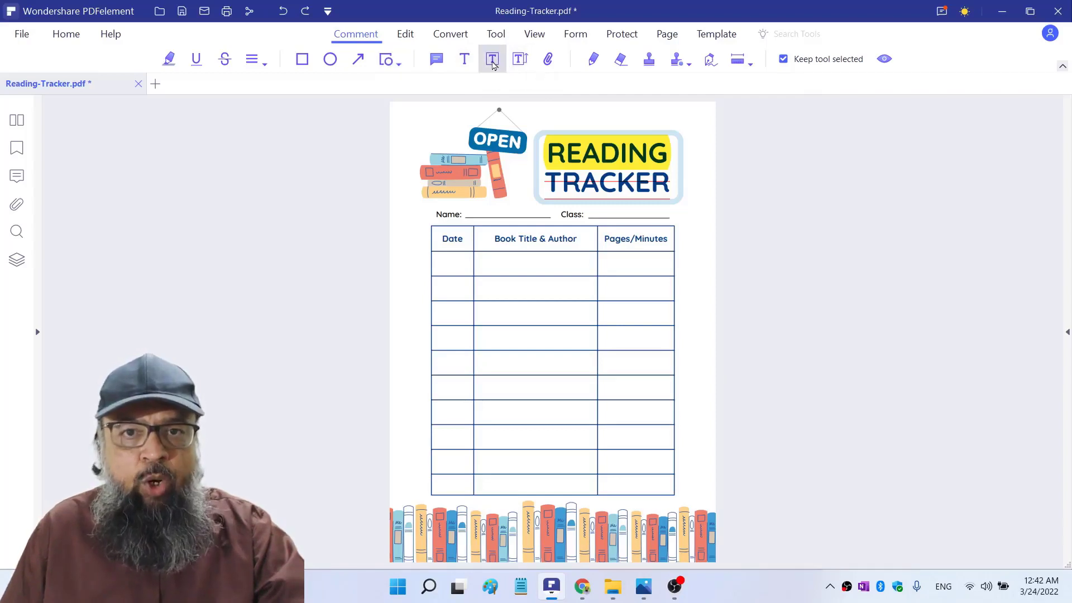
{"action": "left_click", "coordinate": [491, 288]}
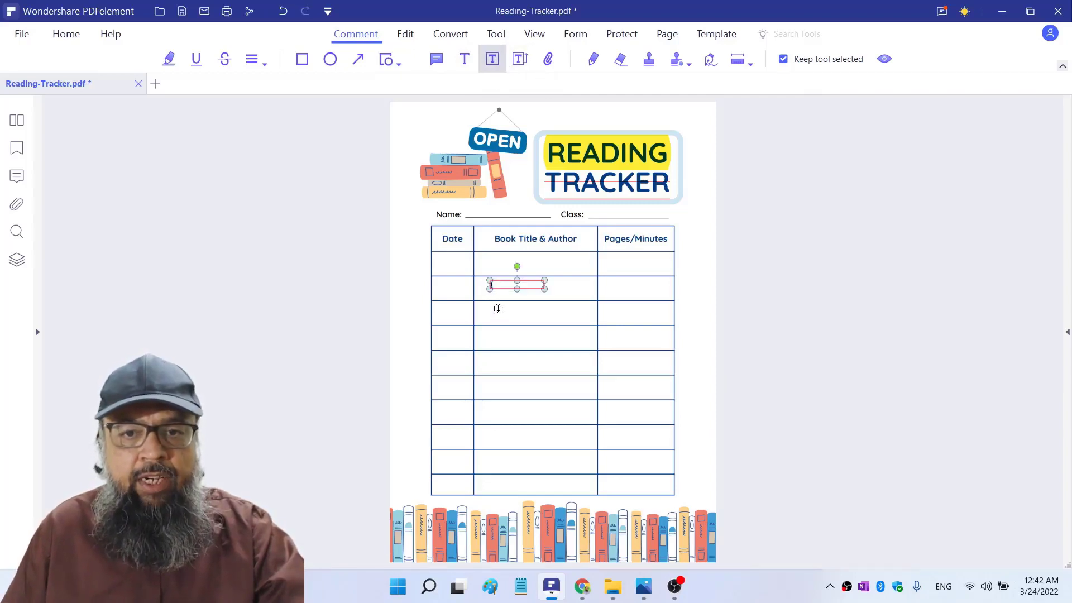
{"action": "type", "text": "Put c"}
{"action": "type", "text": "ur Text"}
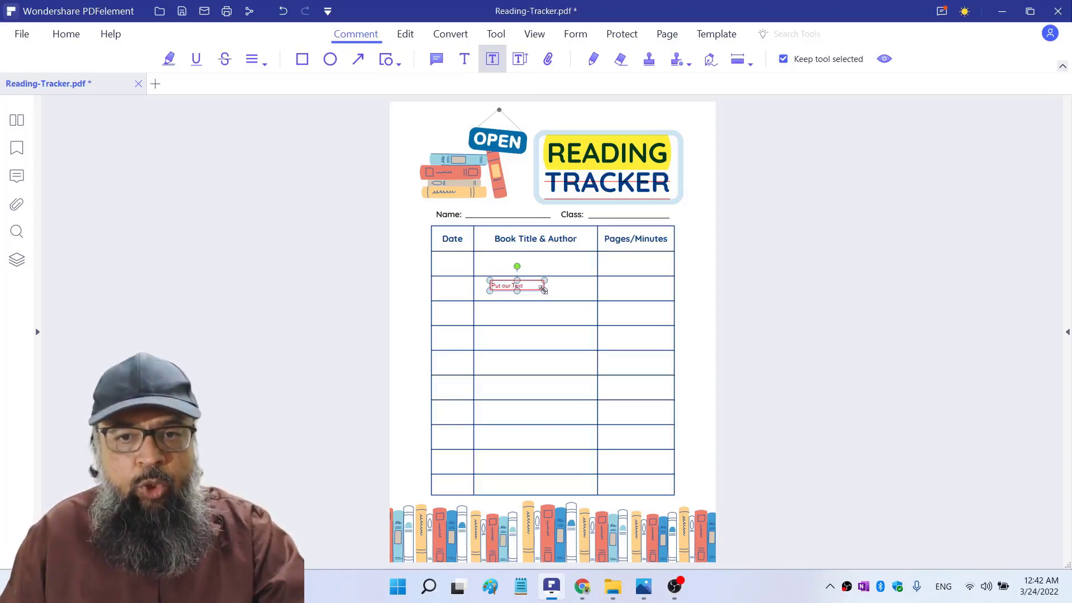
{"action": "left_click_drag", "start_coordinate": [590, 318], "coordinate": [591, 319]}
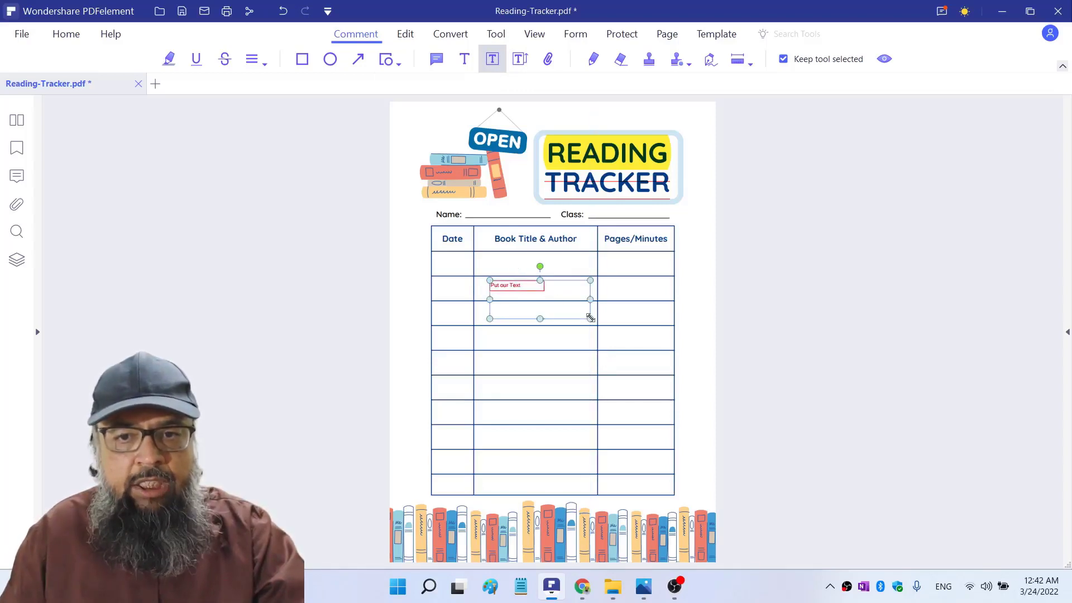
{"action": "key", "text": "Escape"}
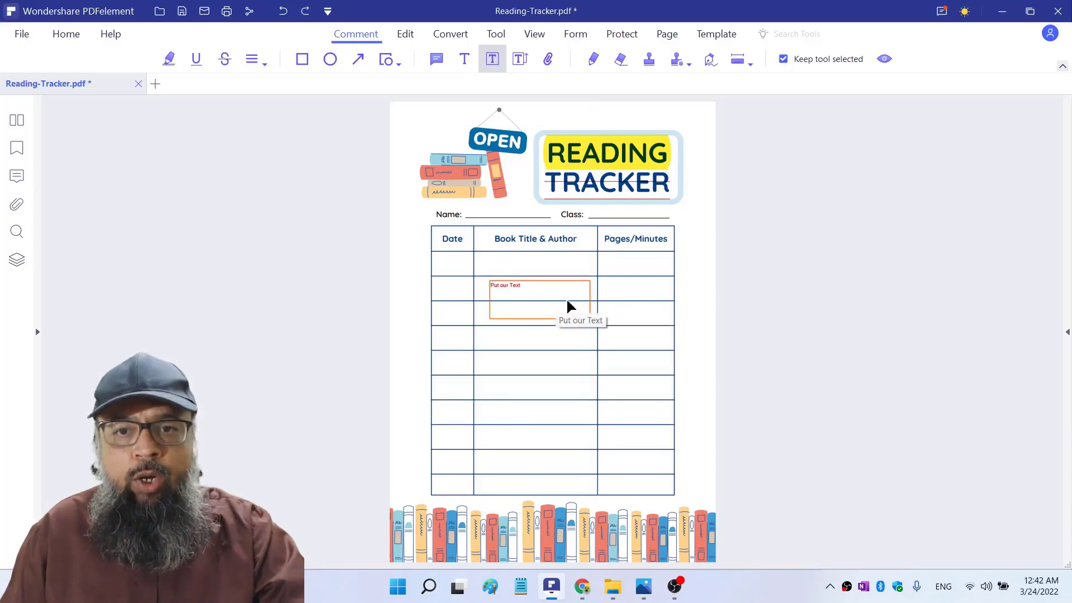
- Open the properties of the "Put our Text" box and set its font size to 36
{"action": "right_click", "coordinate": [570, 306]}
{"action": "left_click", "coordinate": [621, 421]}
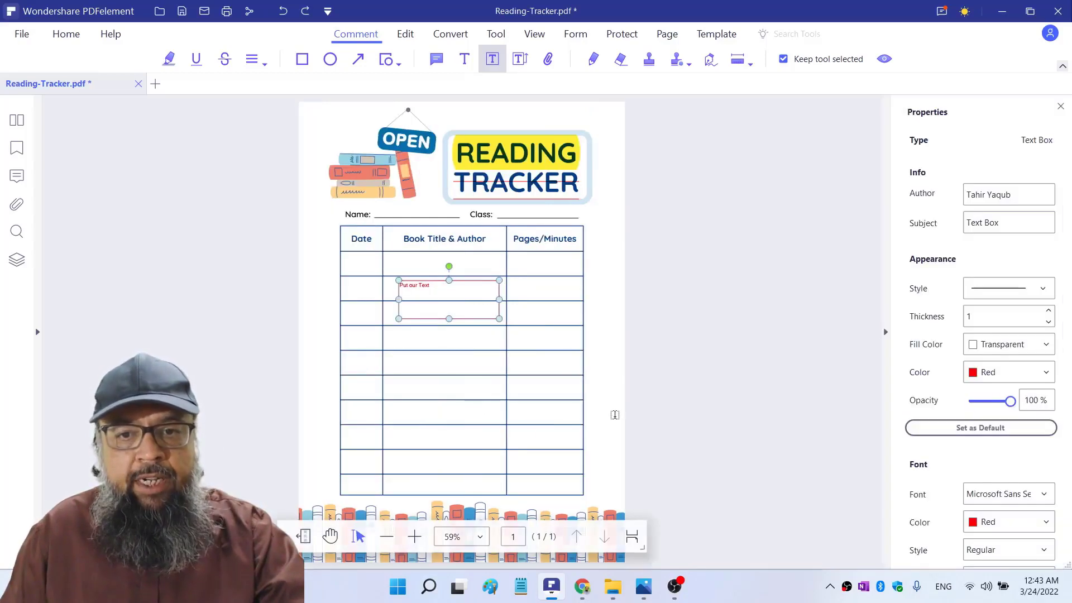
{"action": "left_click_drag", "start_coordinate": [1067, 192], "coordinate": [1070, 395]}
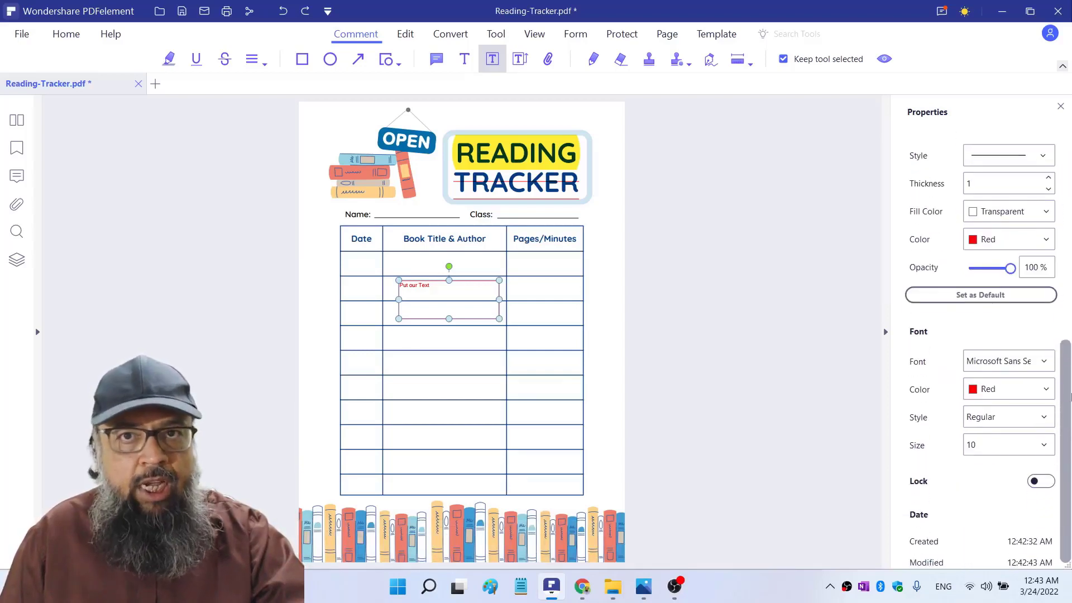
{"action": "left_click_drag", "start_coordinate": [455, 293], "coordinate": [457, 292]}
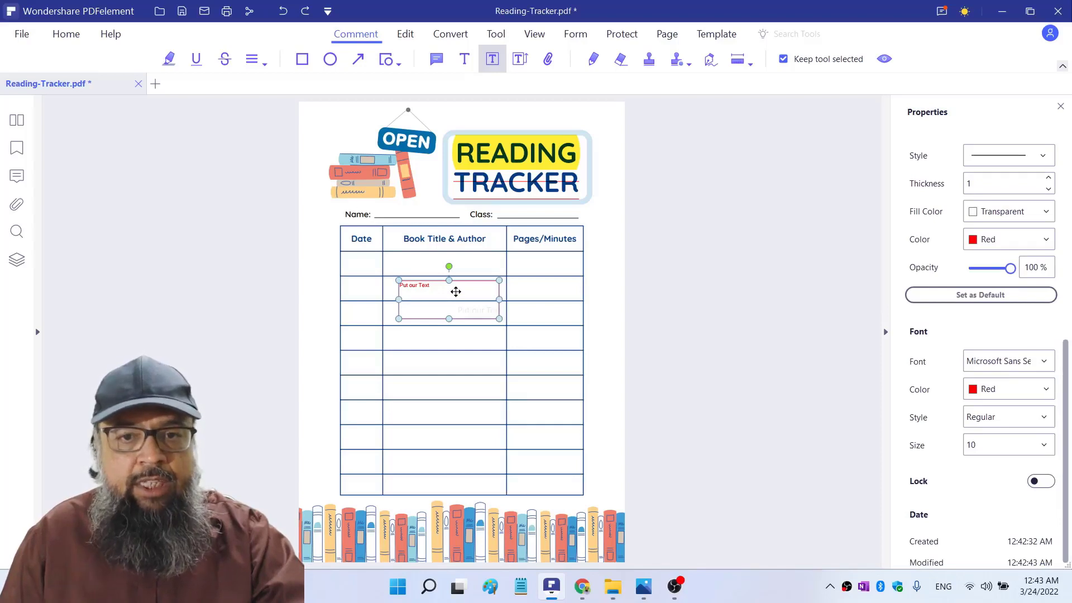
{"action": "double_click", "coordinate": [434, 285]}
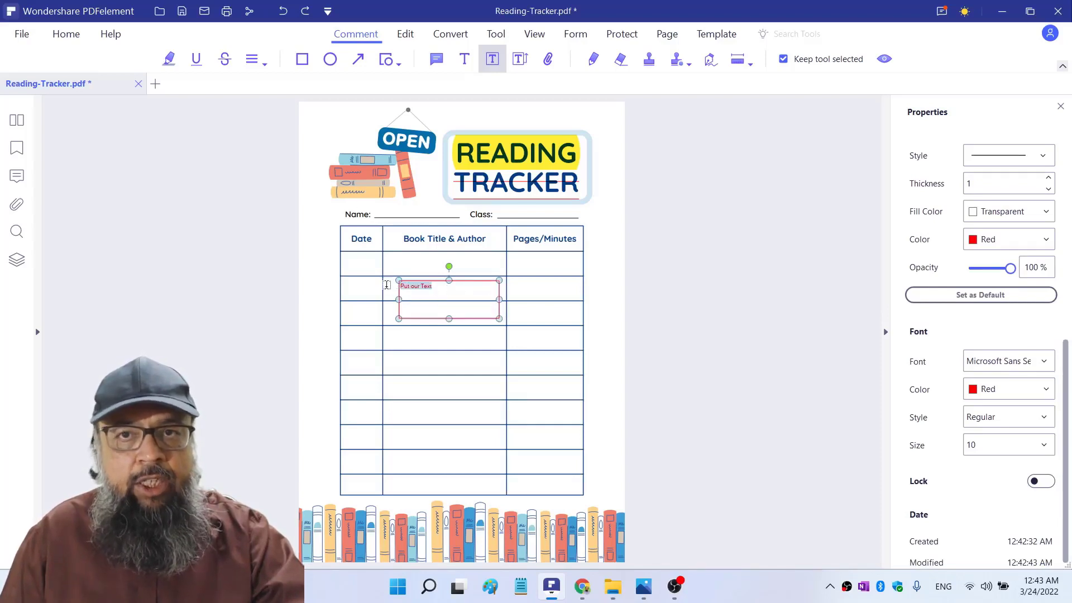
{"action": "left_click", "coordinate": [1027, 447]}
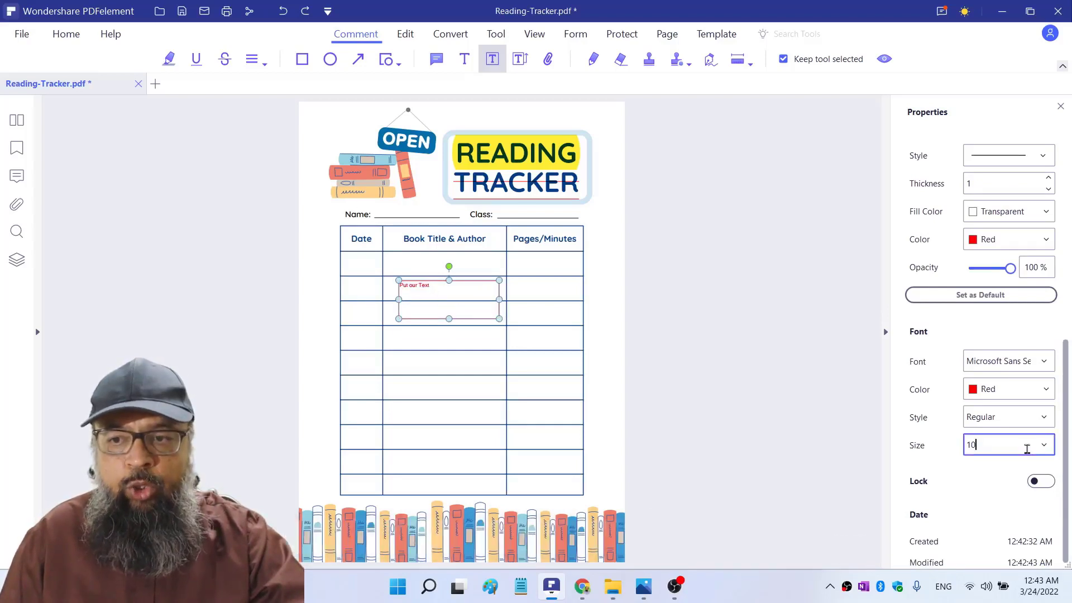
{"action": "key", "text": "BackSpace"}
{"action": "key", "text": "BackSpace"}
{"action": "type", "text": "36"}
{"action": "key", "text": "Return"}
- Delete the "Put our Text" box and the strikeout, underline and highlight annotations on the READING TRACKER title
{"action": "left_click", "coordinate": [467, 287]}
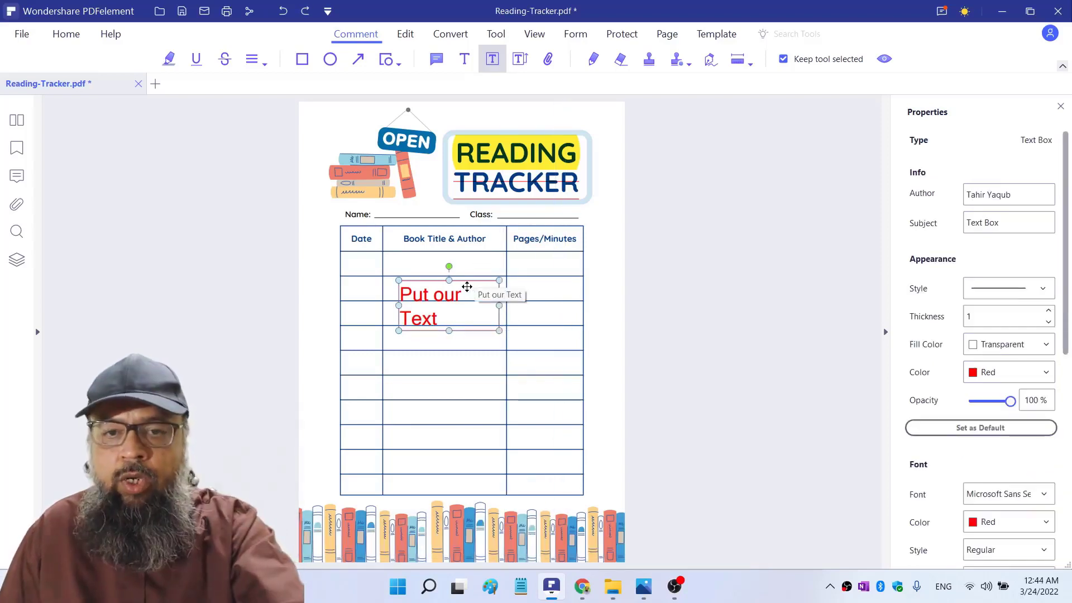
{"action": "key", "text": "Delete"}
{"action": "left_click", "coordinate": [538, 185]}
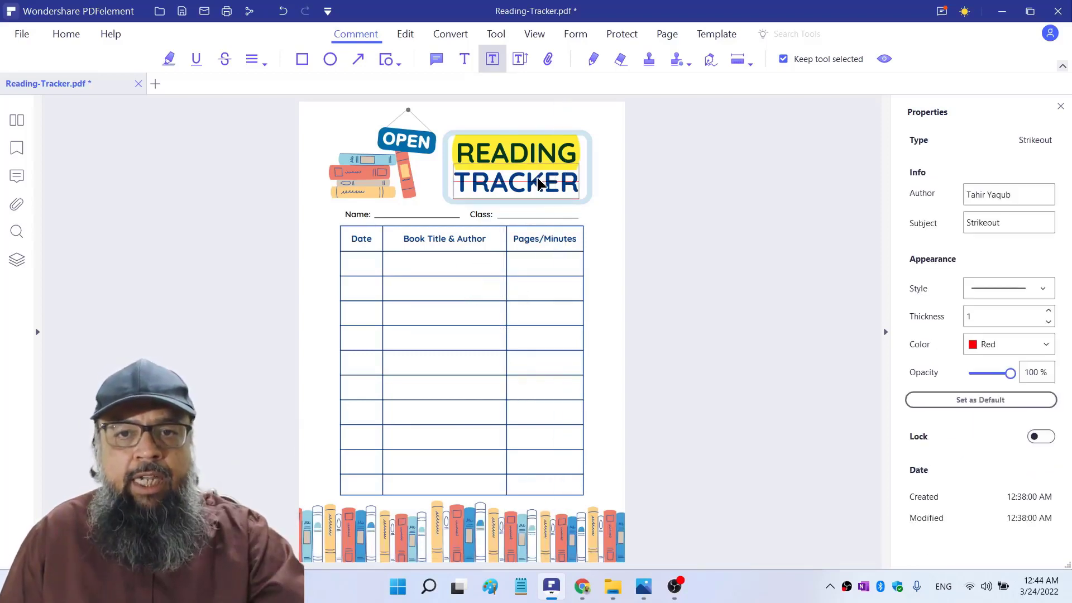
{"action": "key", "text": "Delete"}
{"action": "left_click", "coordinate": [547, 173]}
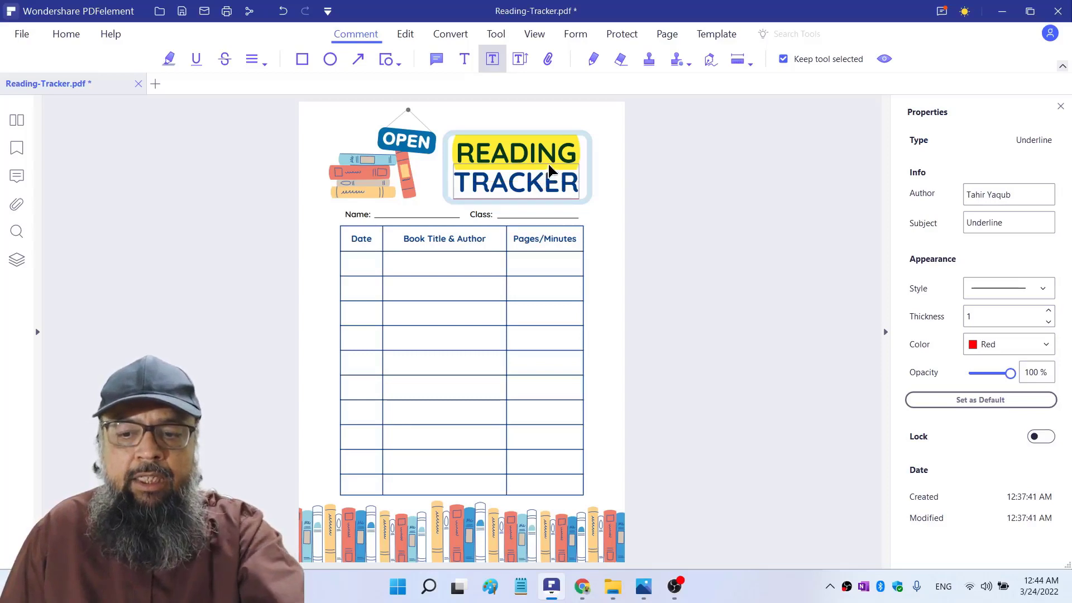
{"action": "key", "text": "Delete"}
{"action": "left_click", "coordinate": [552, 169]}
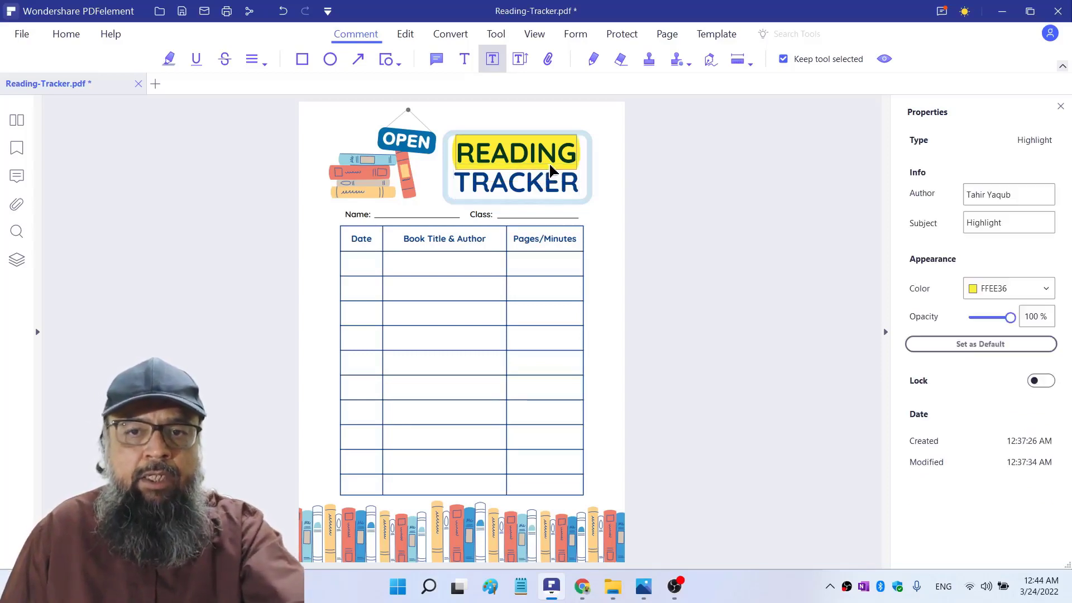
{"action": "key", "text": "Delete"}
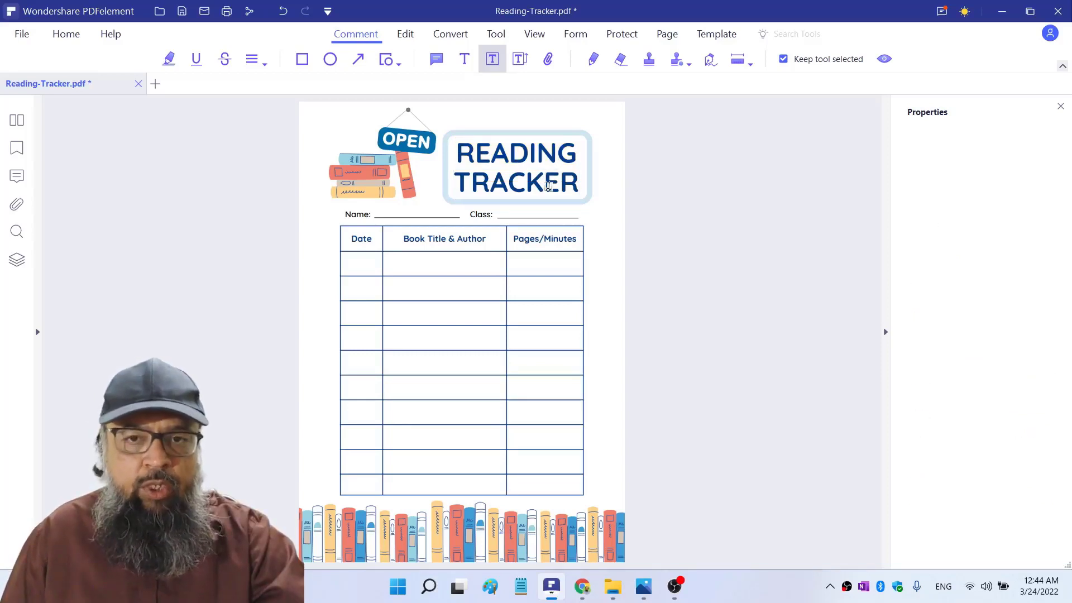
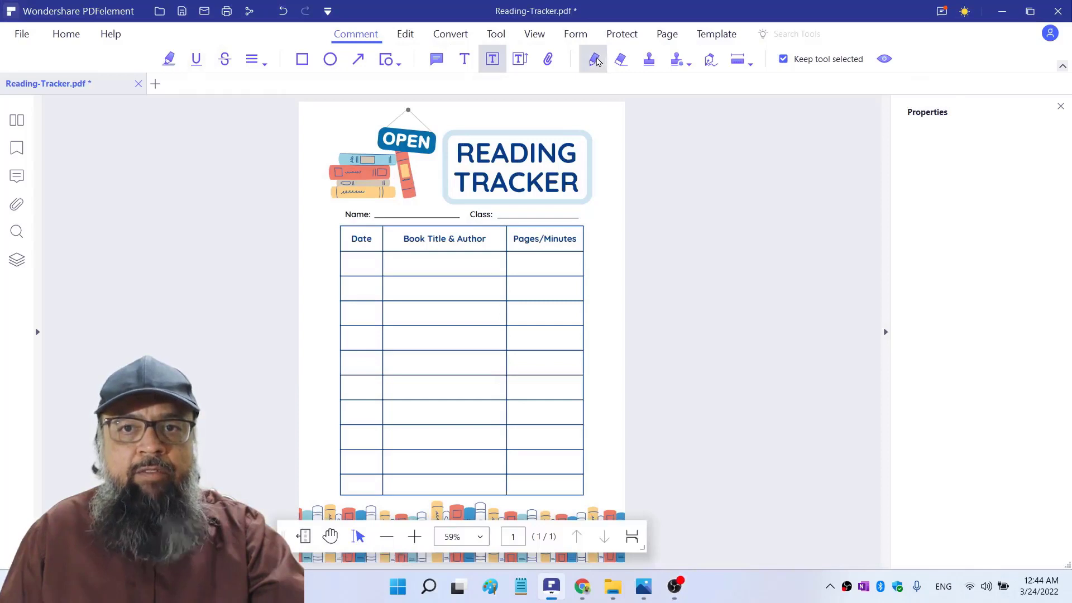
- Draw red freehand pencil strokes around the READING TRACKER title and erase them
{"action": "mouse_move", "coordinate": [519, 112]}
{"action": "left_mouse_down"}
{"action": "mouse_move", "coordinate": [599, 143]}
{"action": "mouse_move", "coordinate": [516, 102]}
{"action": "left_mouse_up"}
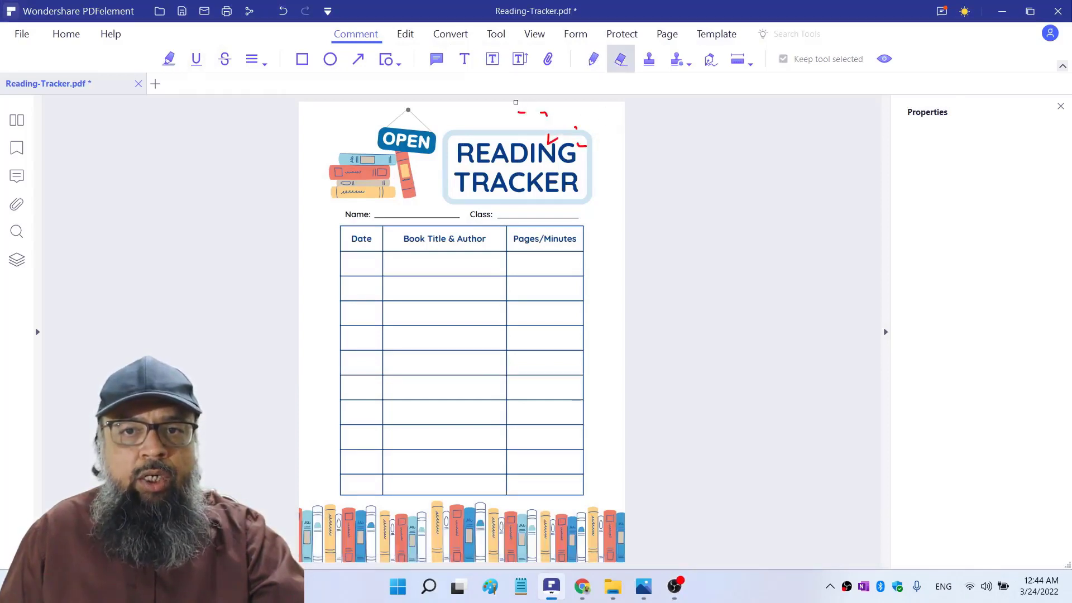
- Place a SIGN HERE stamp in the table's last row under Book Title & Author, and delete it
{"action": "left_click", "coordinate": [651, 60]}
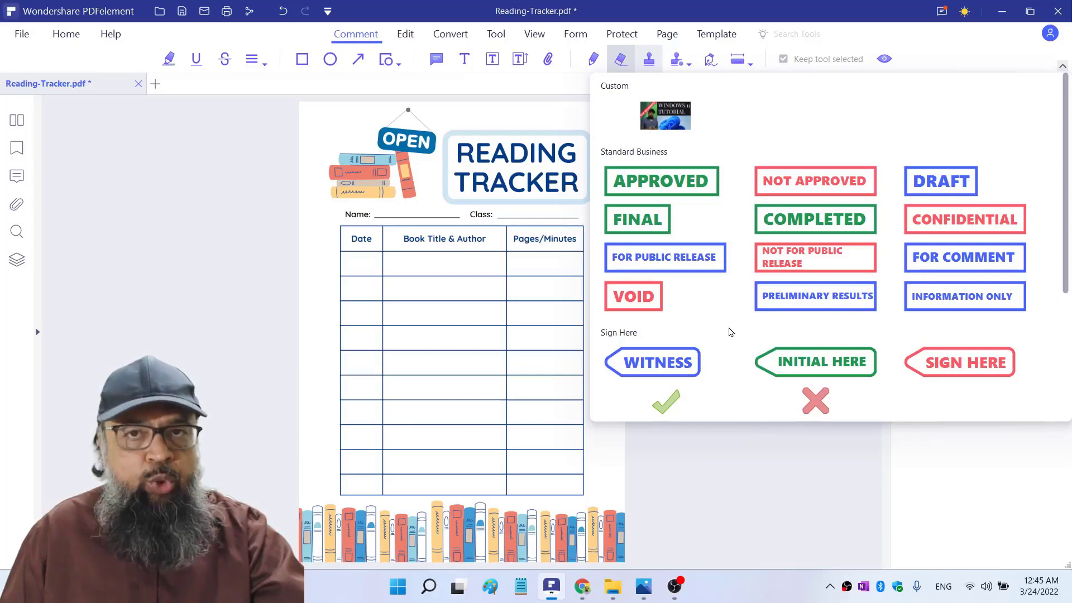
{"action": "left_click", "coordinate": [958, 362]}
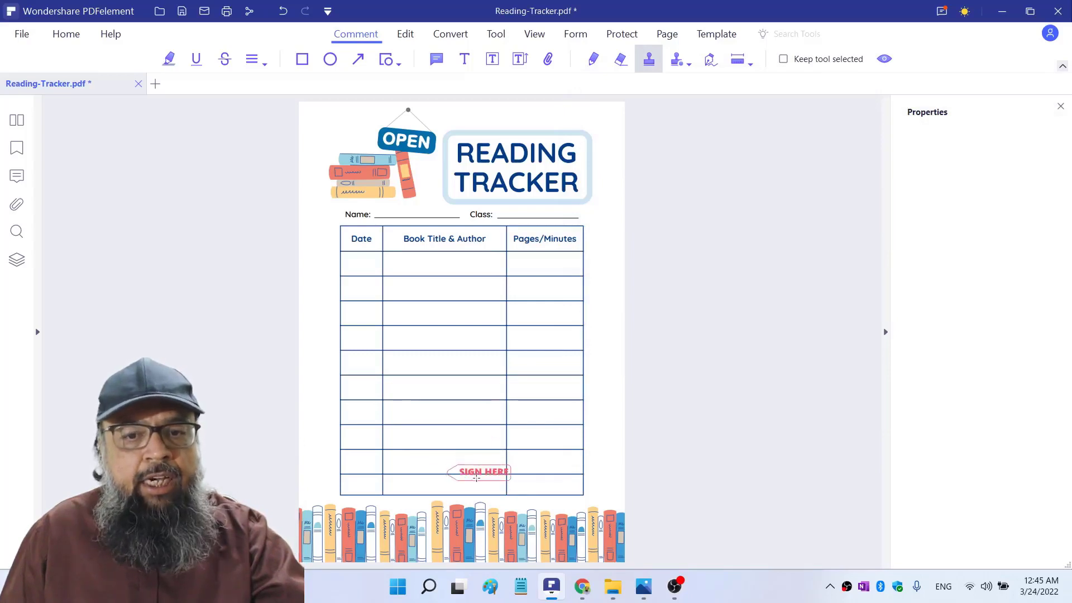
{"action": "left_click", "coordinate": [474, 483]}
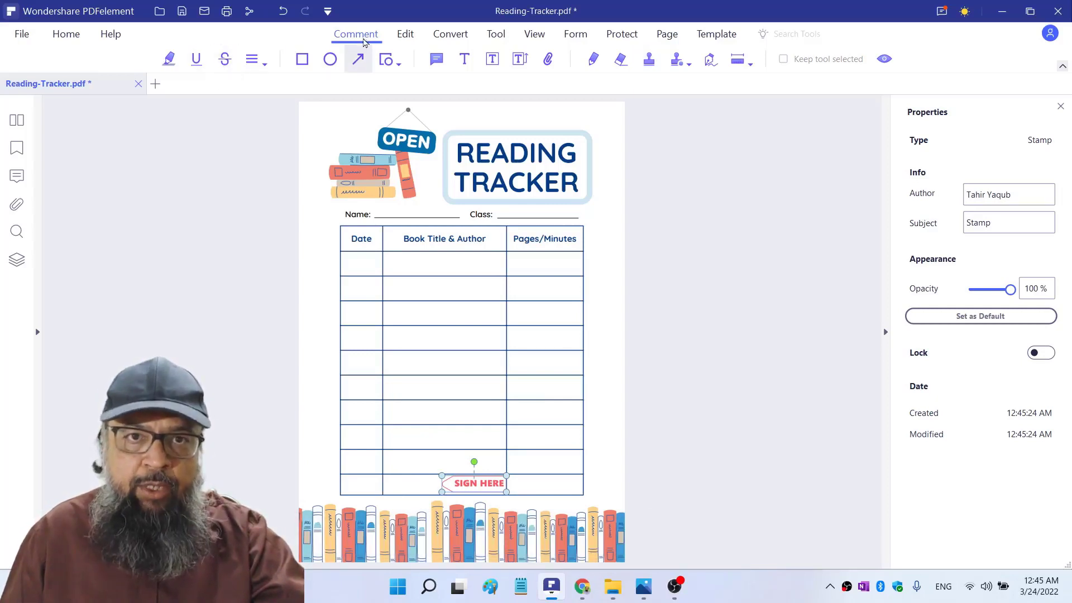
{"action": "key", "text": "Delete"}
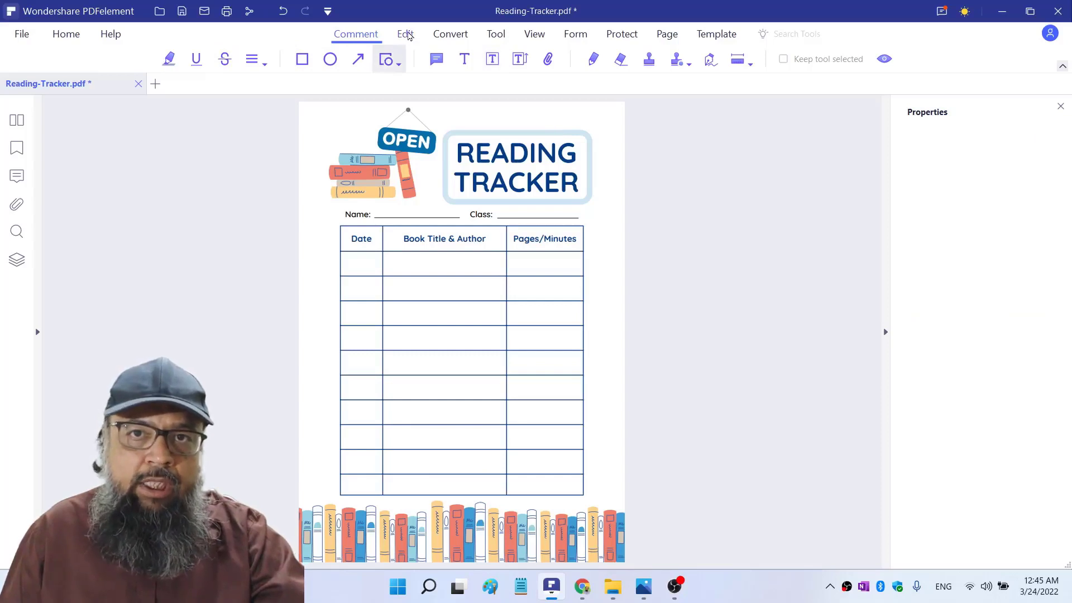
- Open World -Art.pdf and close Reading-Tracker.pdf
{"action": "left_click", "coordinate": [406, 34]}
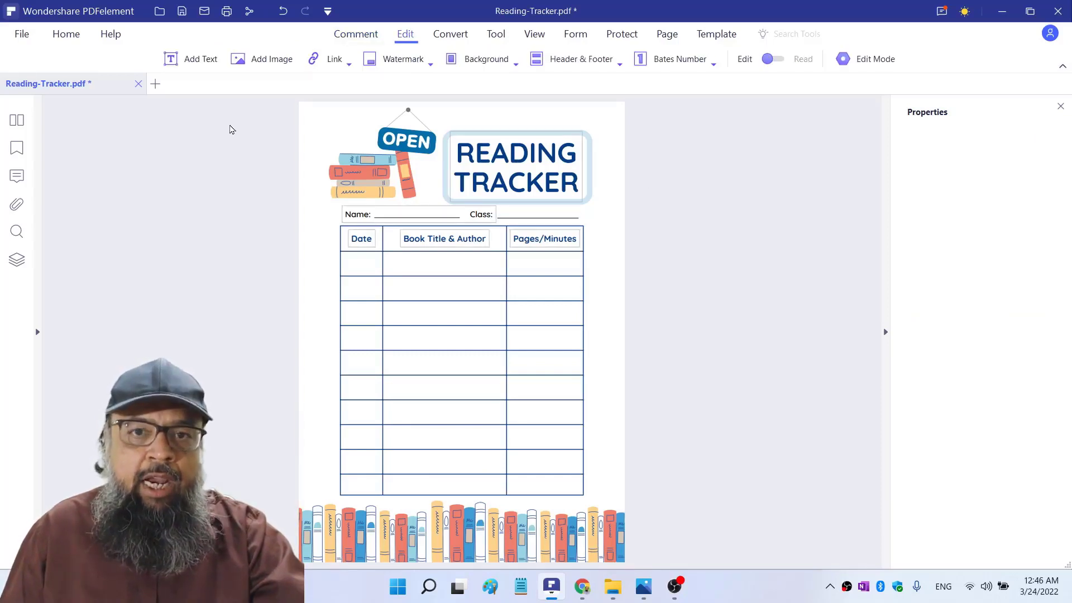
{"action": "left_click", "coordinate": [22, 38]}
{"action": "left_click", "coordinate": [28, 52]}
{"action": "double_click", "coordinate": [175, 249]}
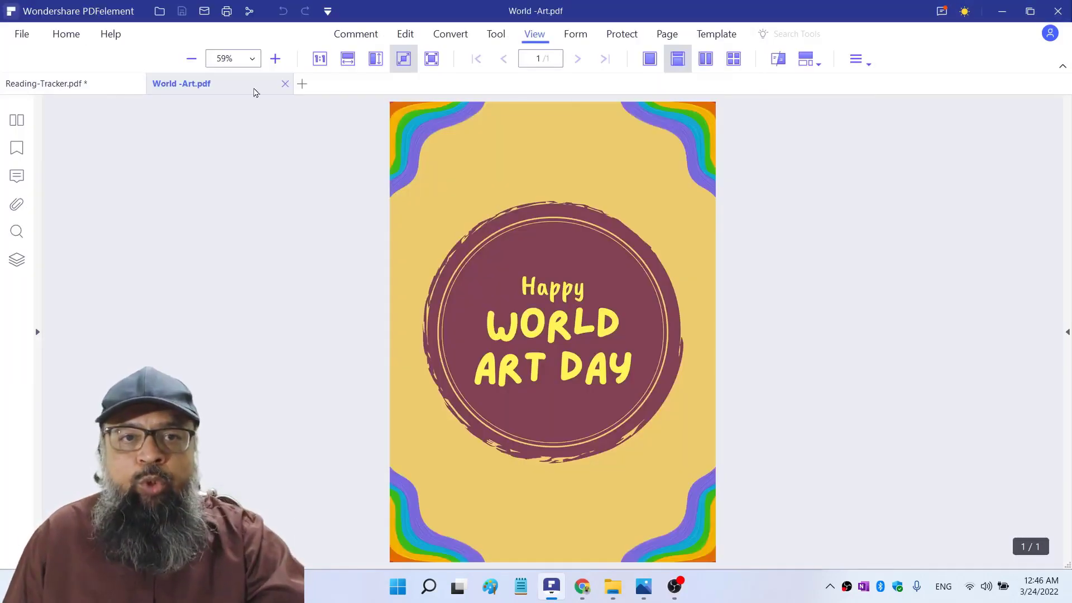
{"action": "left_click", "coordinate": [119, 93]}
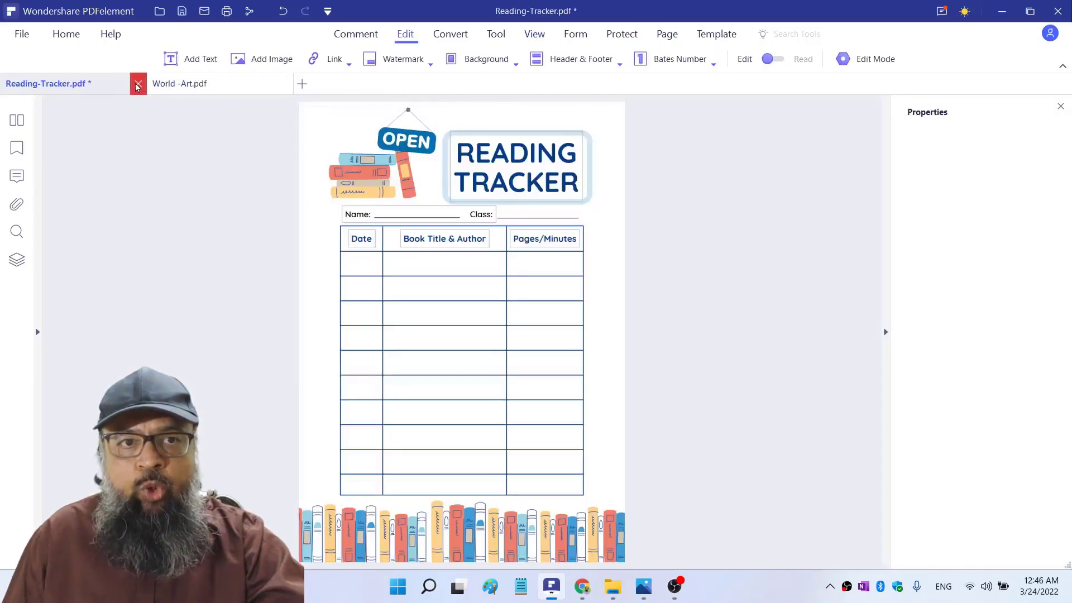
{"action": "left_click", "coordinate": [136, 86]}
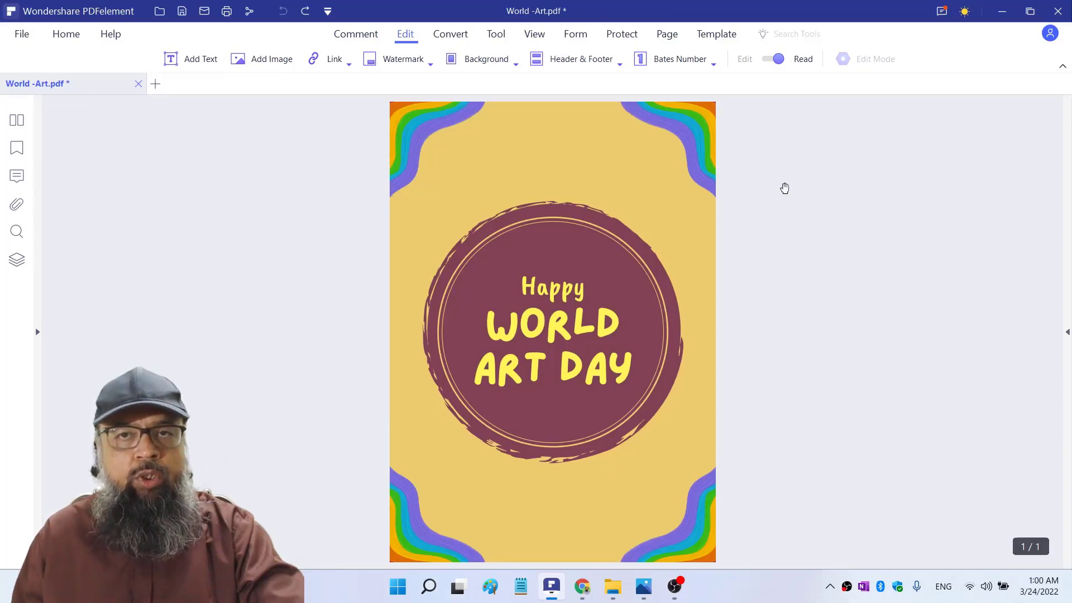
- Turn on editing for the page and enlarge the rainbow graphic in its top-right corner toward the central circle
{"action": "left_click", "coordinate": [770, 59]}
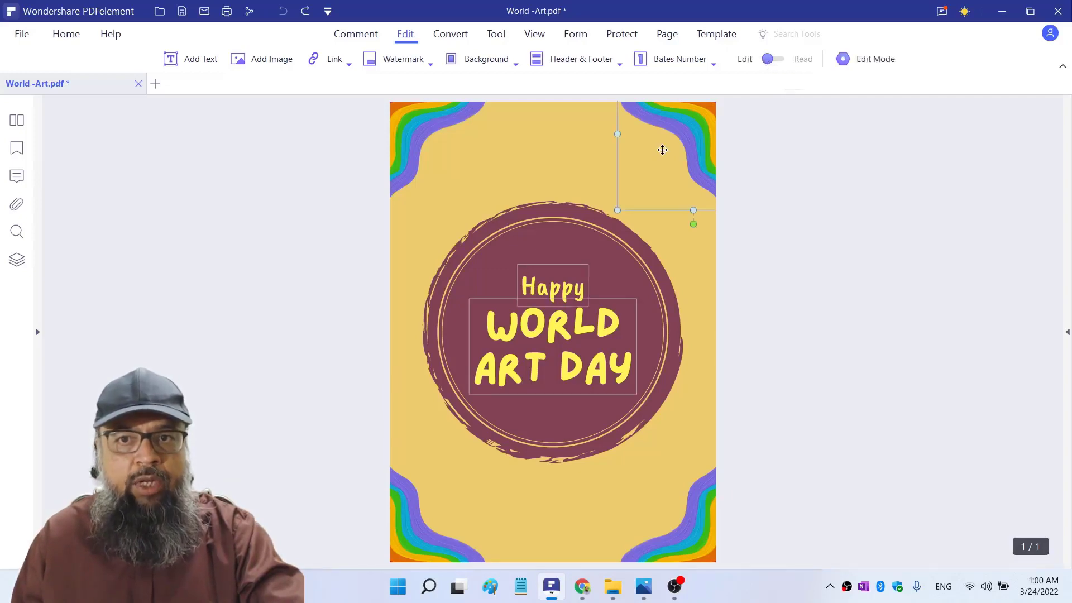
{"action": "left_click", "coordinate": [450, 143]}
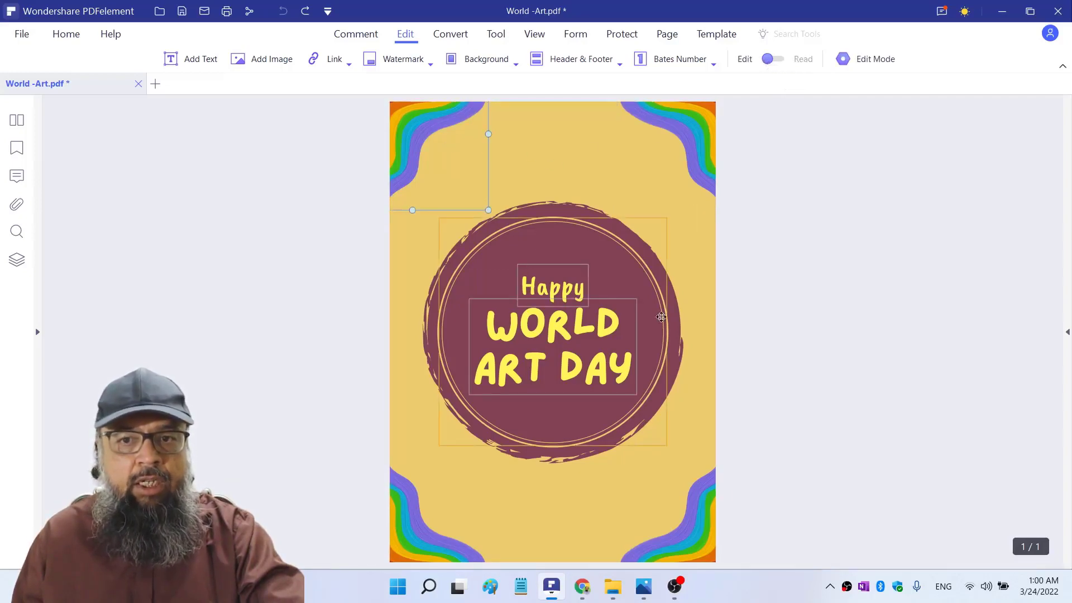
{"action": "left_click", "coordinate": [687, 152]}
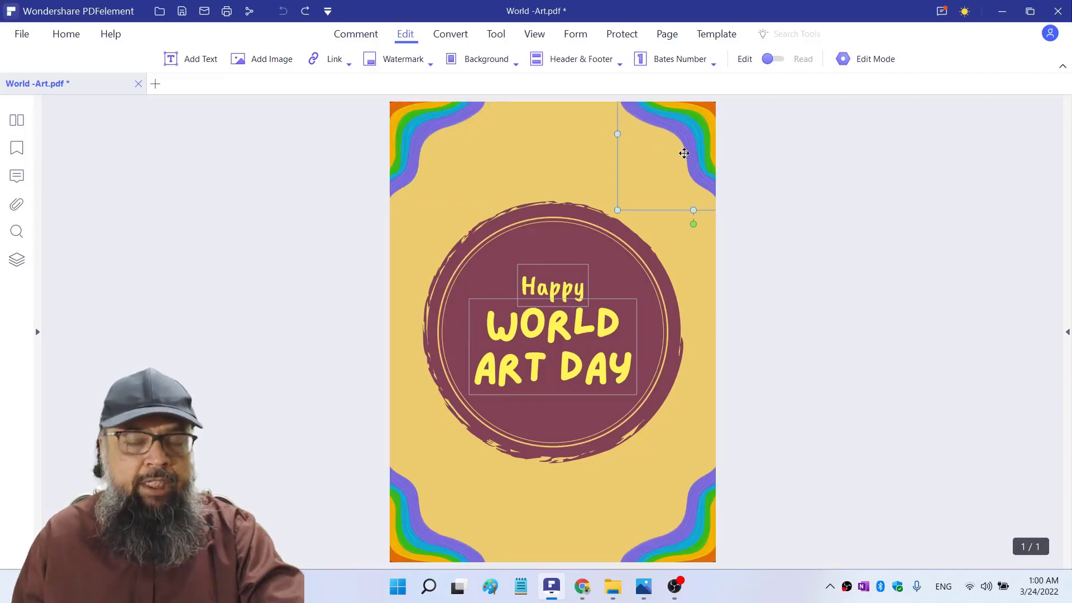
{"action": "left_click_drag", "start_coordinate": [617, 211], "coordinate": [682, 143]}
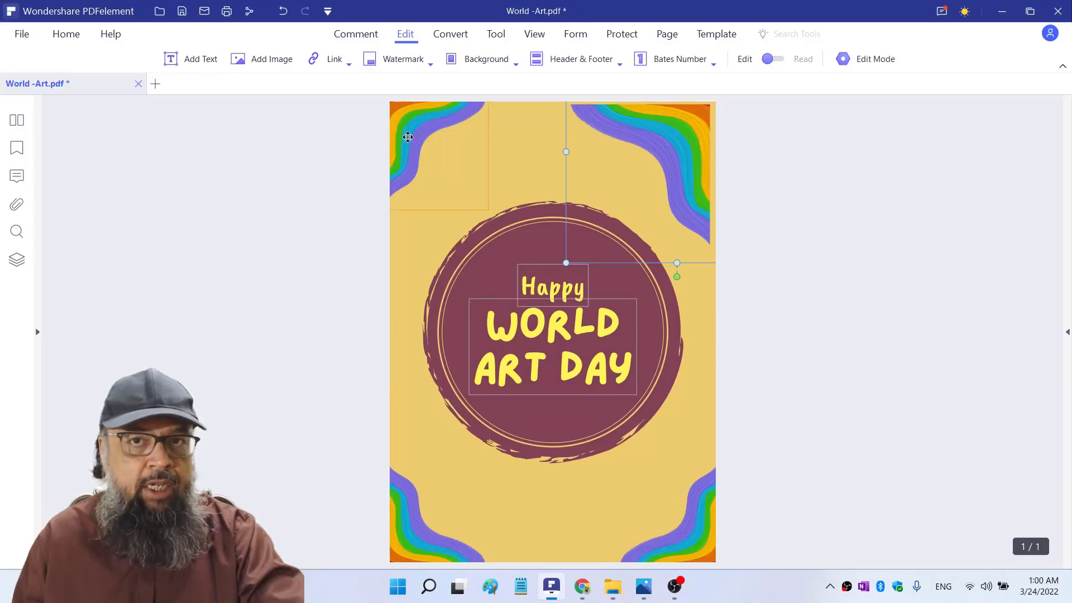
- Remove the letter R from WORLD in the poster's WORLD ART DAY text so it reads WOLD
{"action": "left_click", "coordinate": [584, 326]}
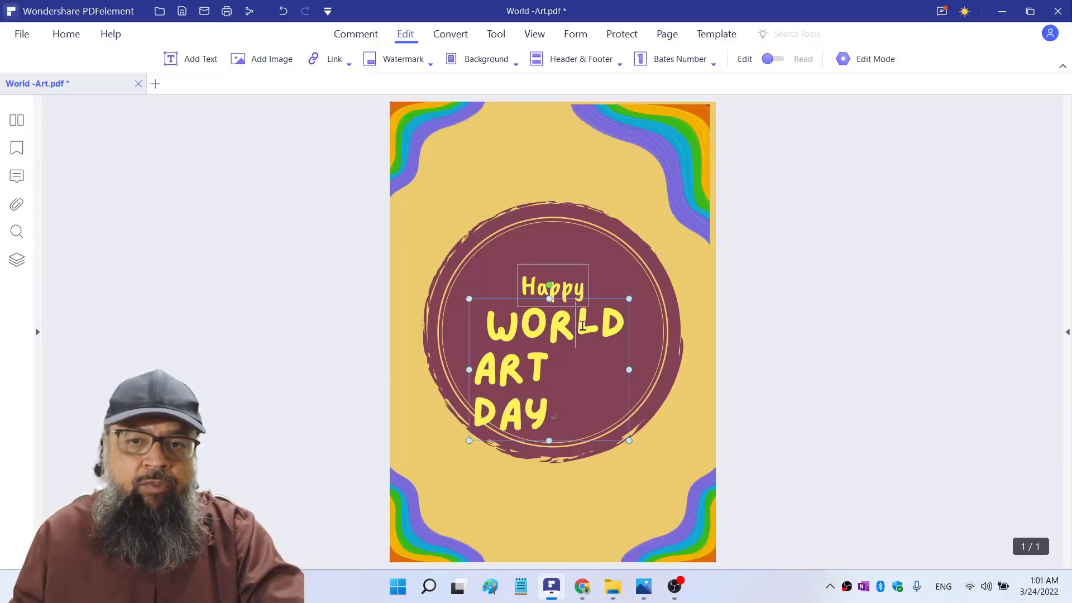
{"action": "left_click", "coordinate": [581, 325]}
{"action": "key", "text": "BackSpace"}
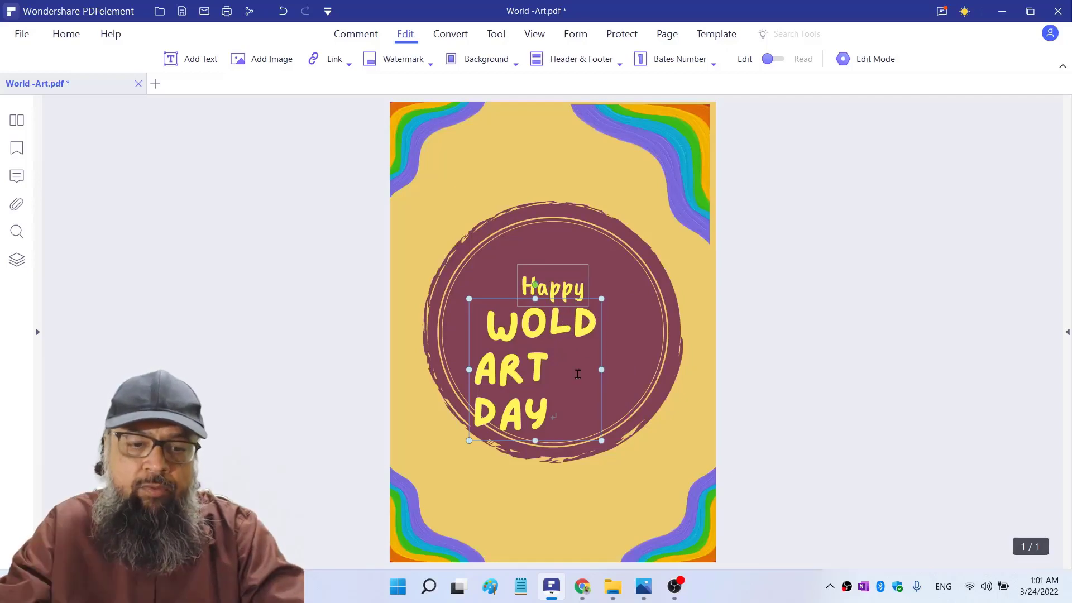
{"action": "type", "text": "R"}
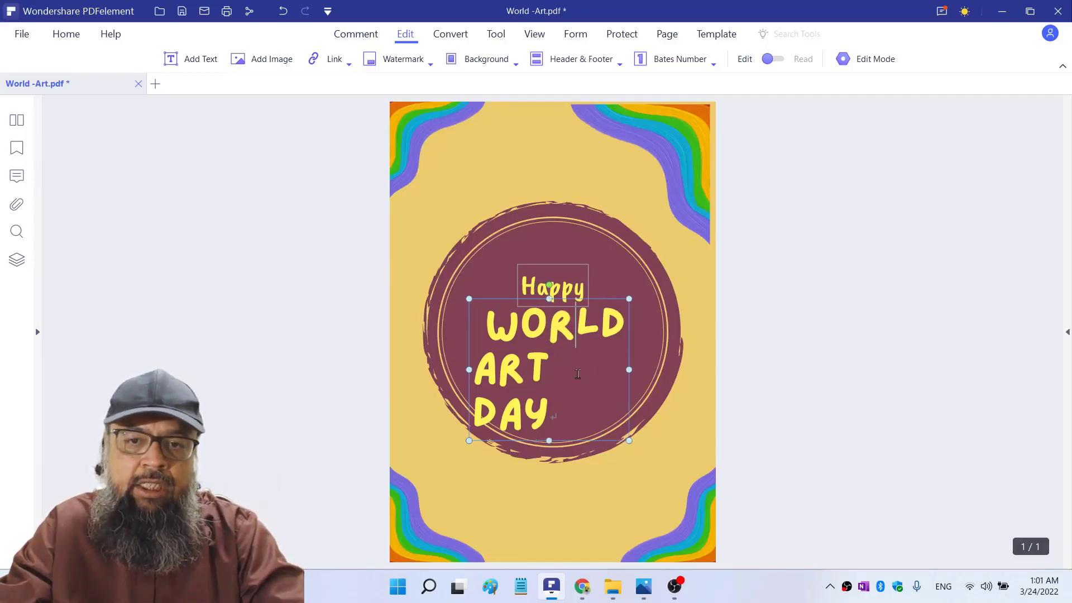
{"action": "key", "text": "BackSpace"}
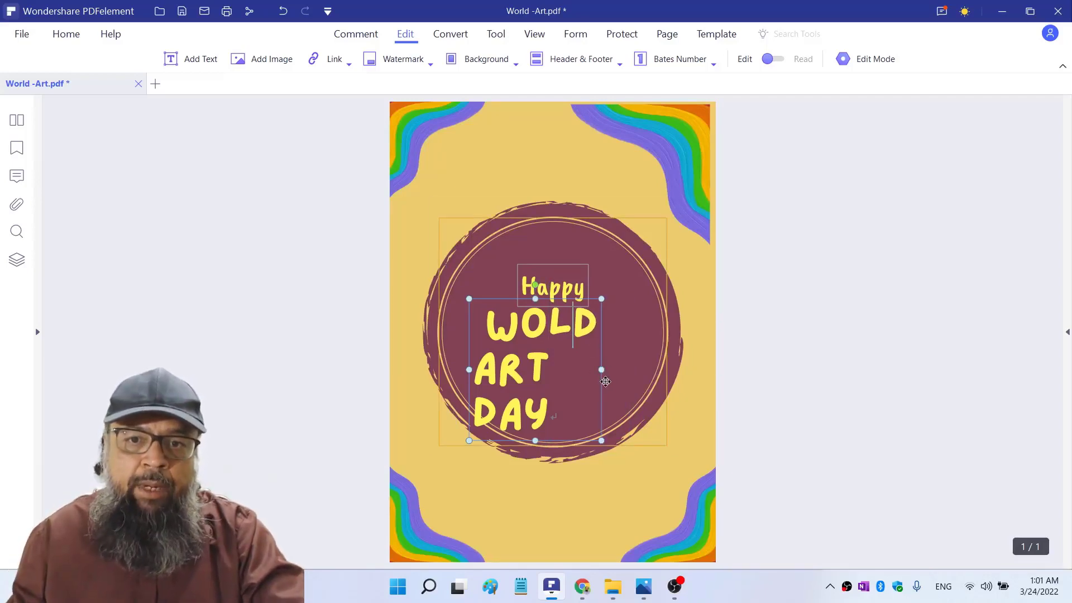
- Widen the WOLD ART DAY text box to fit ART DAY on one line, and move it down and left within the circle
{"action": "left_click_drag", "start_coordinate": [601, 370], "coordinate": [664, 368]}
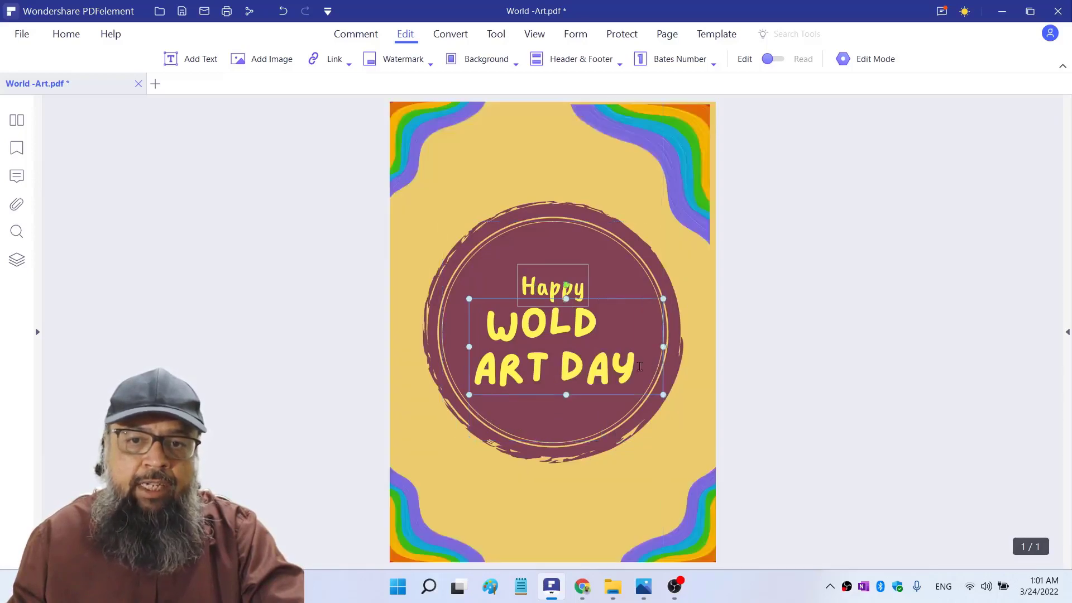
{"action": "left_click_drag", "start_coordinate": [609, 300], "coordinate": [582, 335]}
{"action": "left_click", "coordinate": [602, 281]}
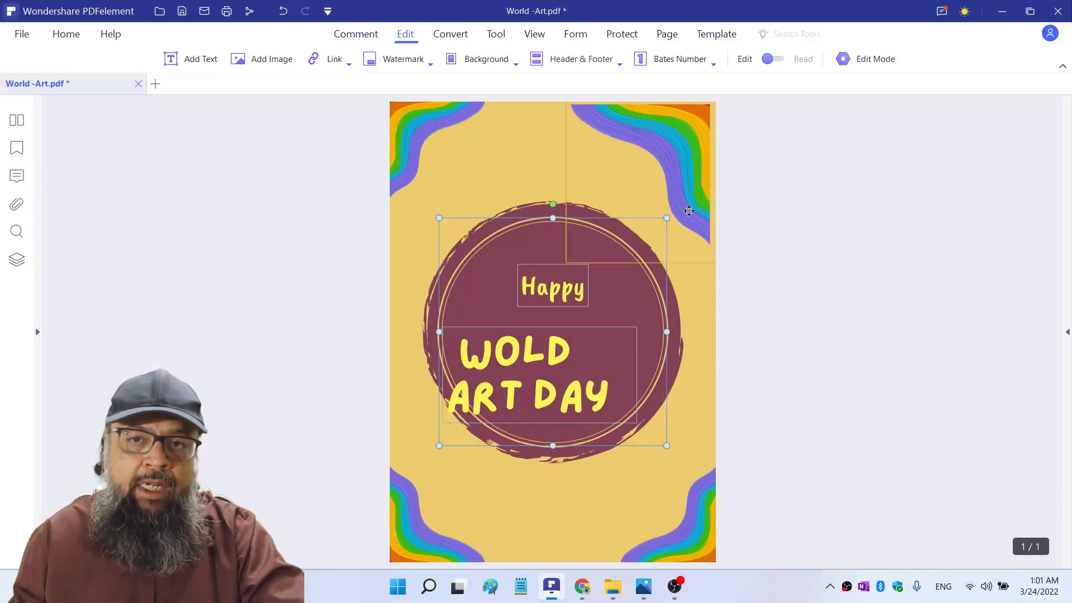
- Shrink the rainbow graphic in the page's bottom-left corner
{"action": "left_click", "coordinate": [407, 529]}
{"action": "left_click_drag", "start_coordinate": [489, 453], "coordinate": [458, 484]}
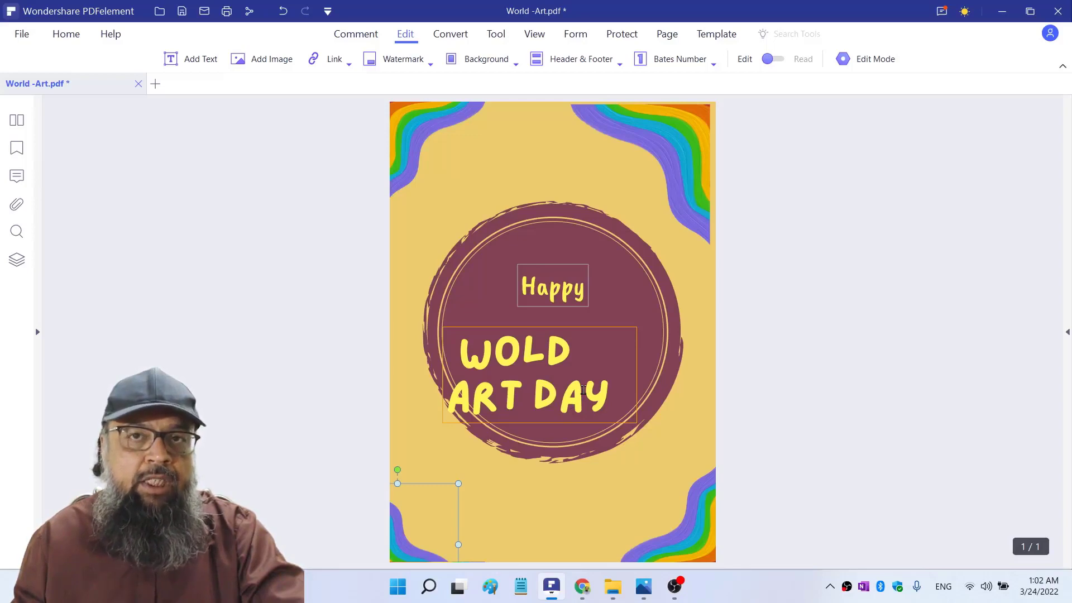
- Add a text box reading "add my text" above the central circle, between the two upper rainbow graphics
{"action": "left_click", "coordinate": [197, 65]}
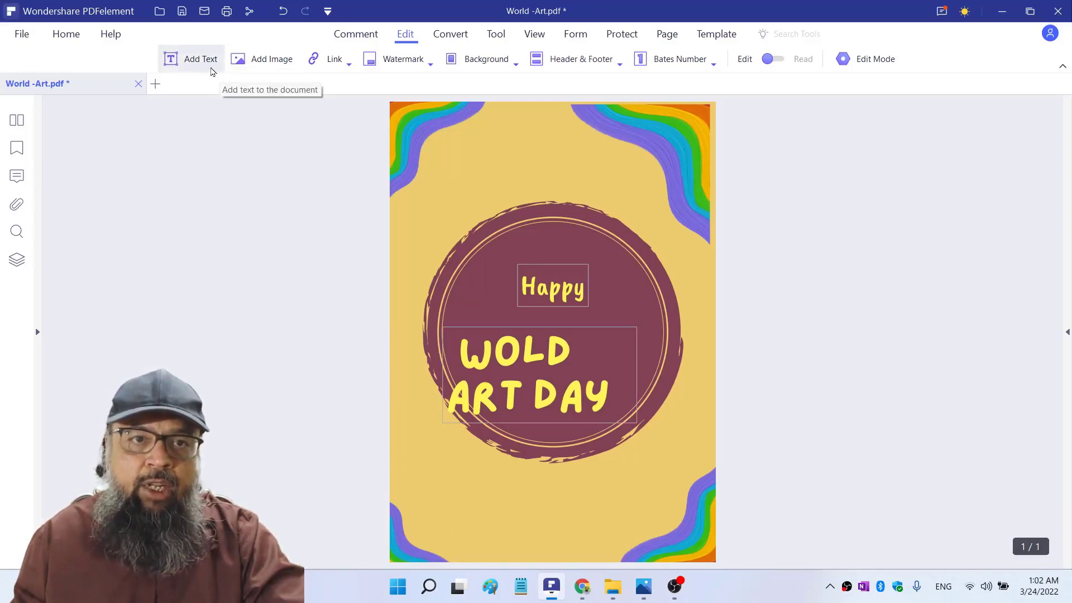
{"action": "left_click", "coordinate": [499, 161]}
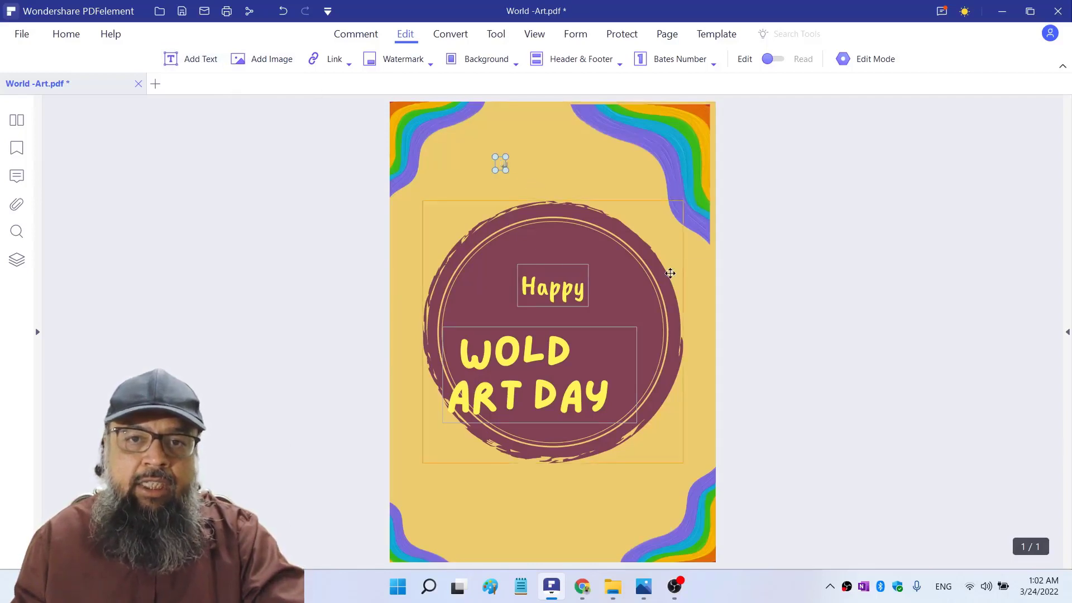
{"action": "type", "text": "add my text"}
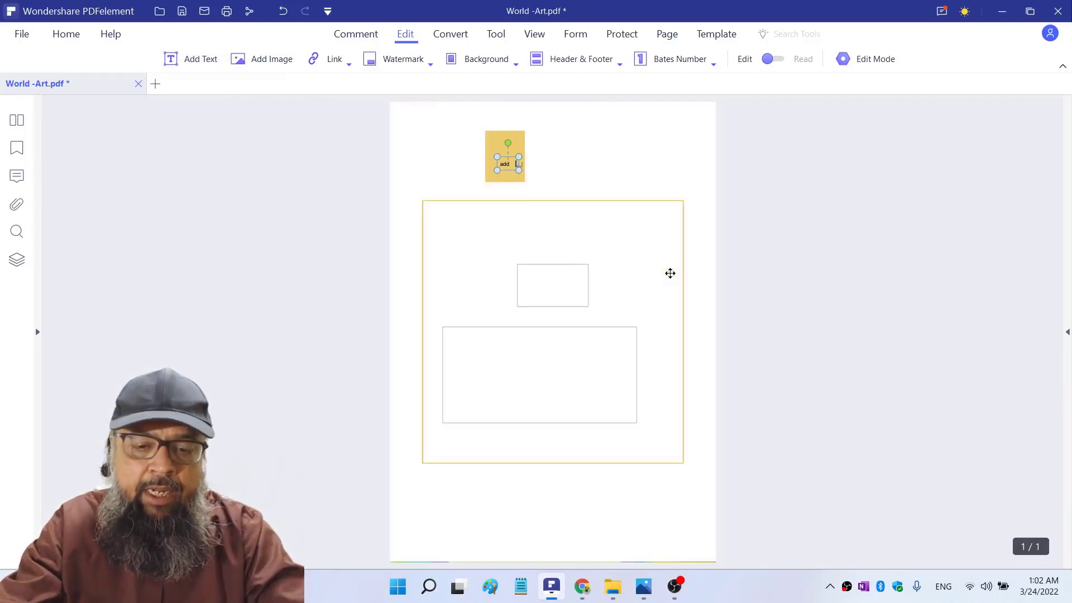
- Show the new text's properties and set the font size of "add my text" to 35
{"action": "right_click", "coordinate": [520, 164]}
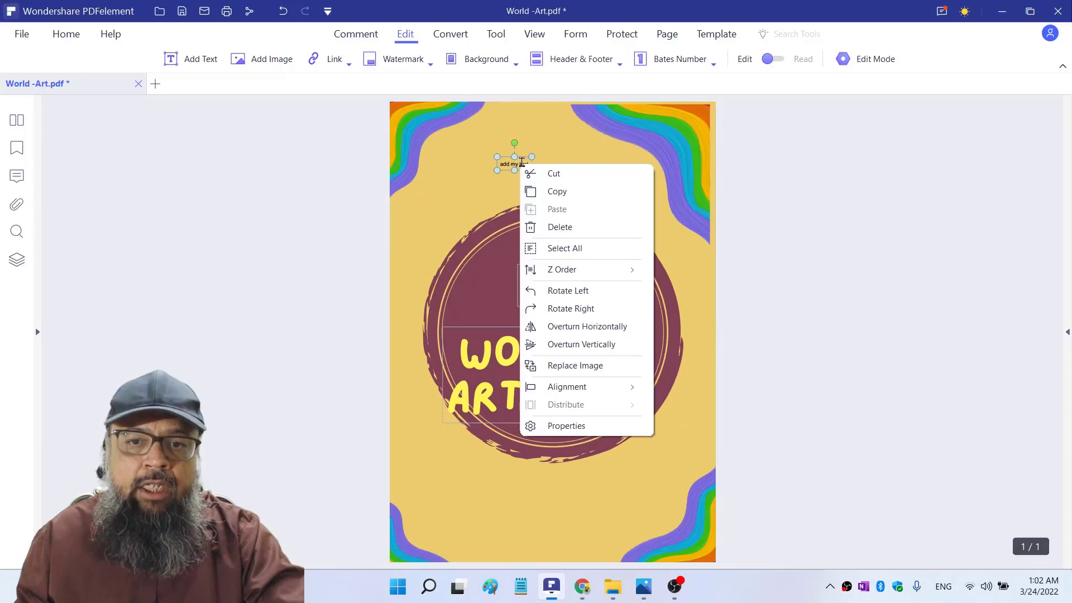
{"action": "left_click", "coordinate": [575, 428]}
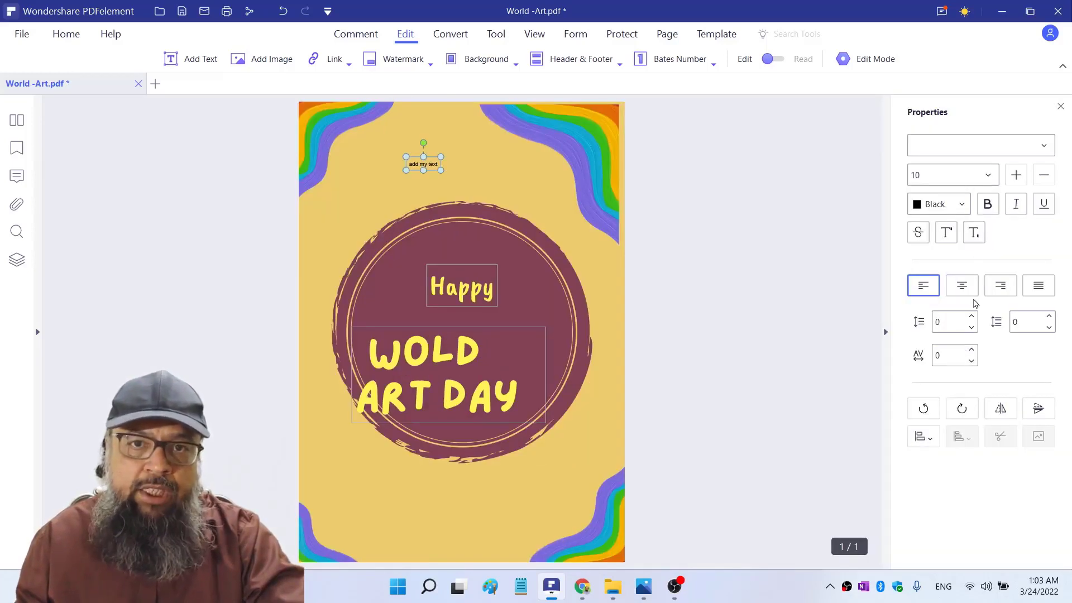
{"action": "double_click", "coordinate": [423, 164]}
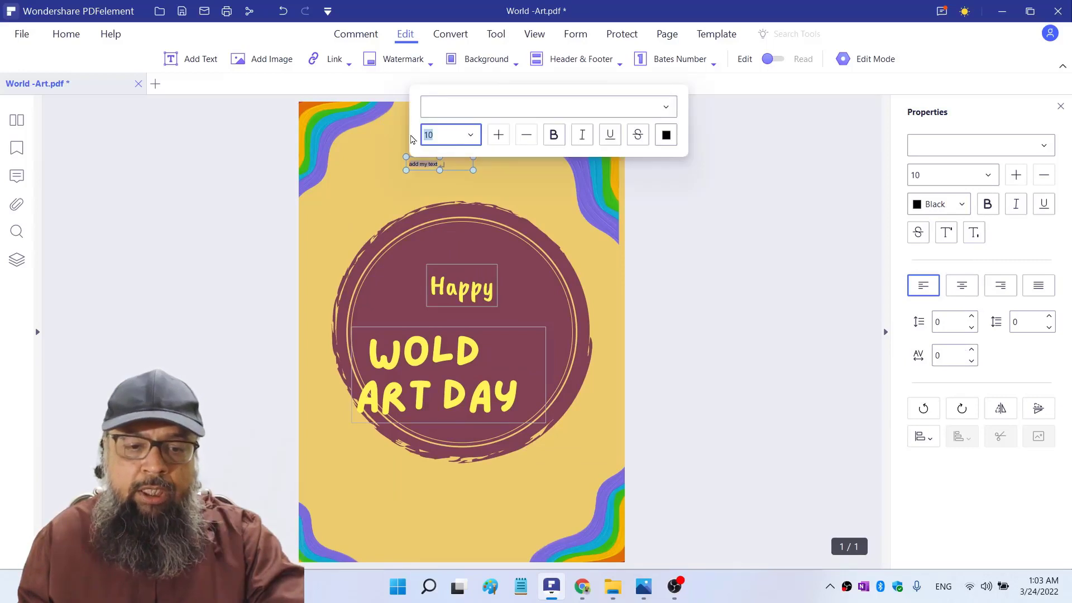
{"action": "type", "text": "35"}
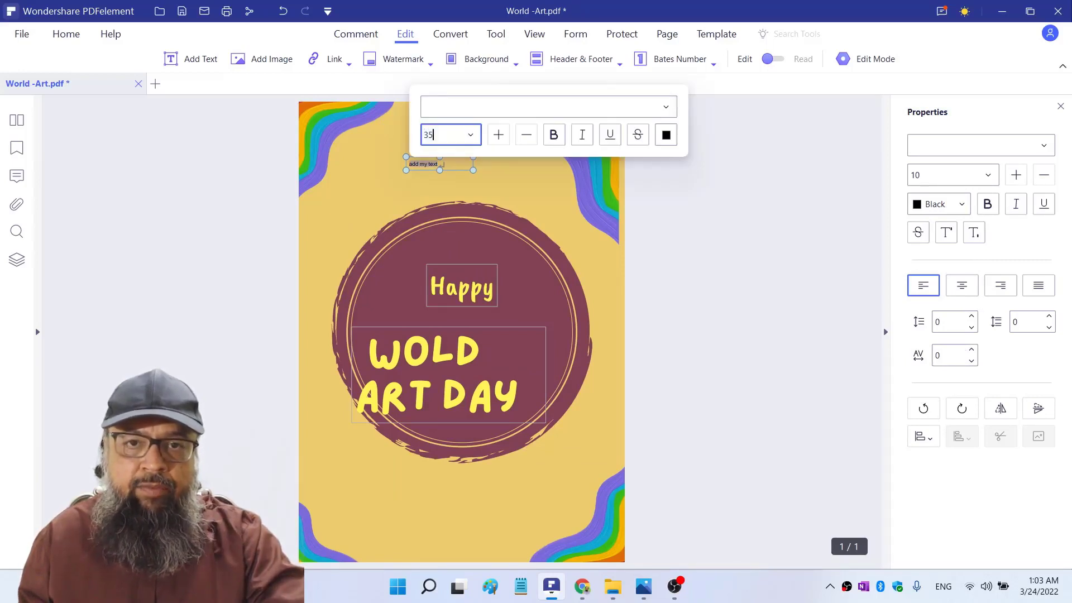
{"action": "key", "text": "Return"}
- Change the font of "add my text" to Roboto Slab Medium
{"action": "left_click", "coordinate": [1048, 146]}
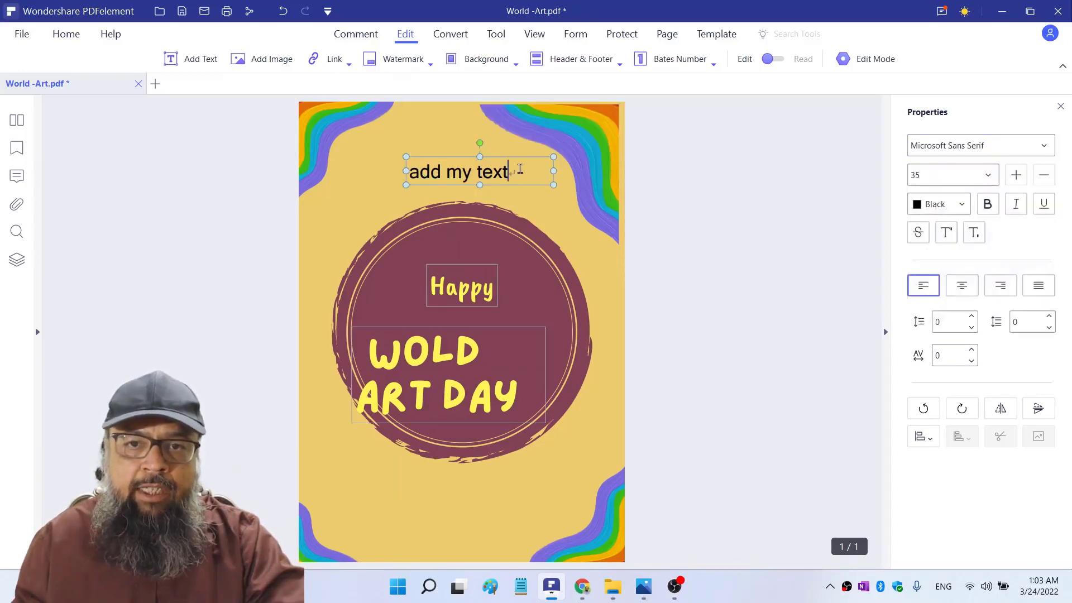
{"action": "left_click", "coordinate": [1044, 146]}
{"action": "left_click", "coordinate": [989, 210]}
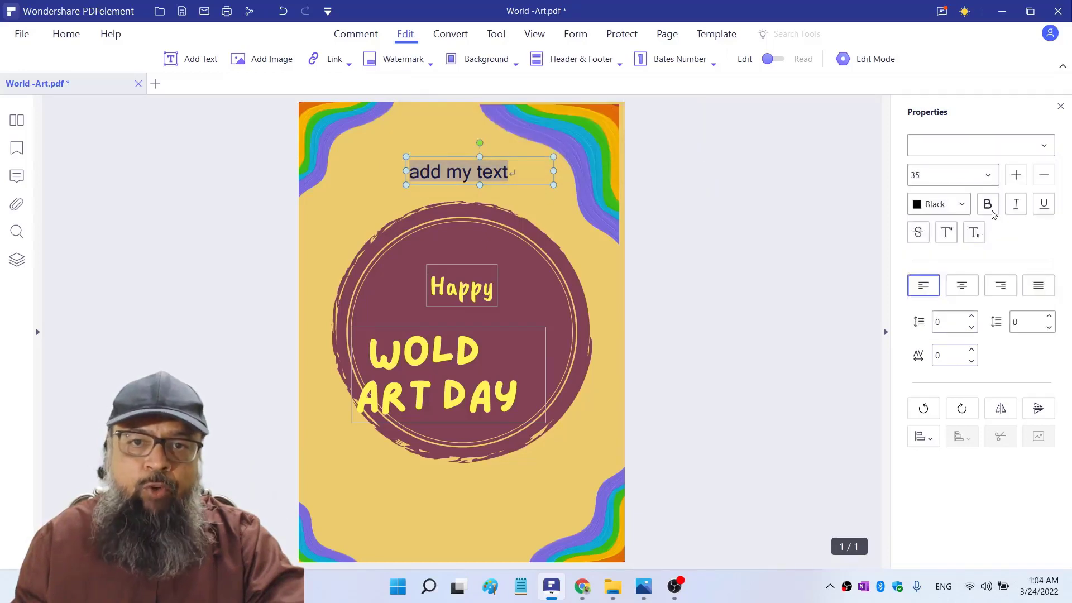
- Insert the PDFelement-square image and place it beside "add my text", near the page's upper-left rainbow graphic
{"action": "left_click", "coordinate": [282, 64]}
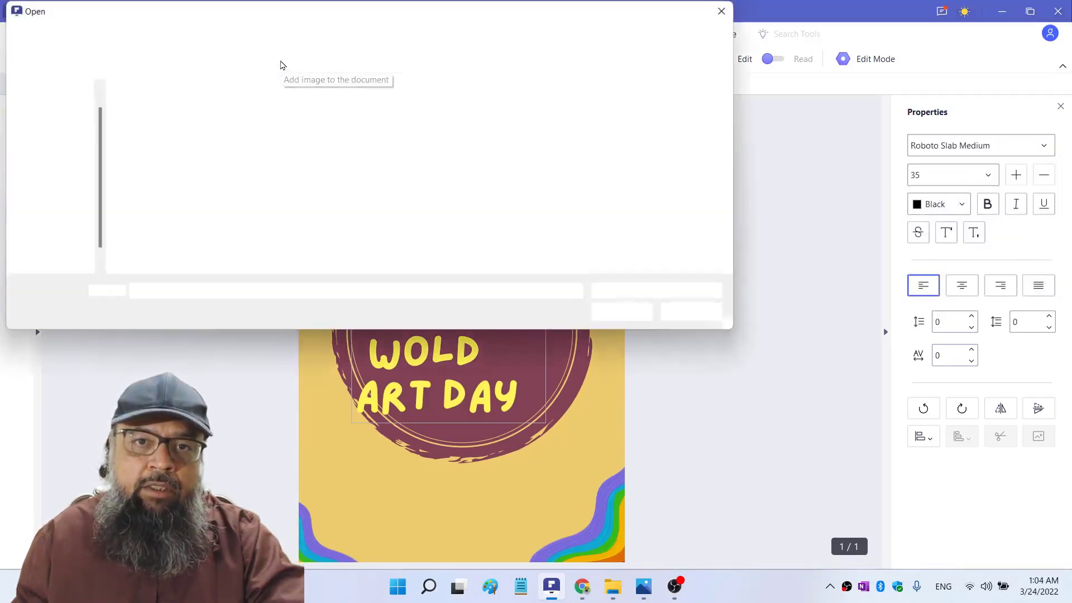
{"action": "left_click", "coordinate": [620, 311]}
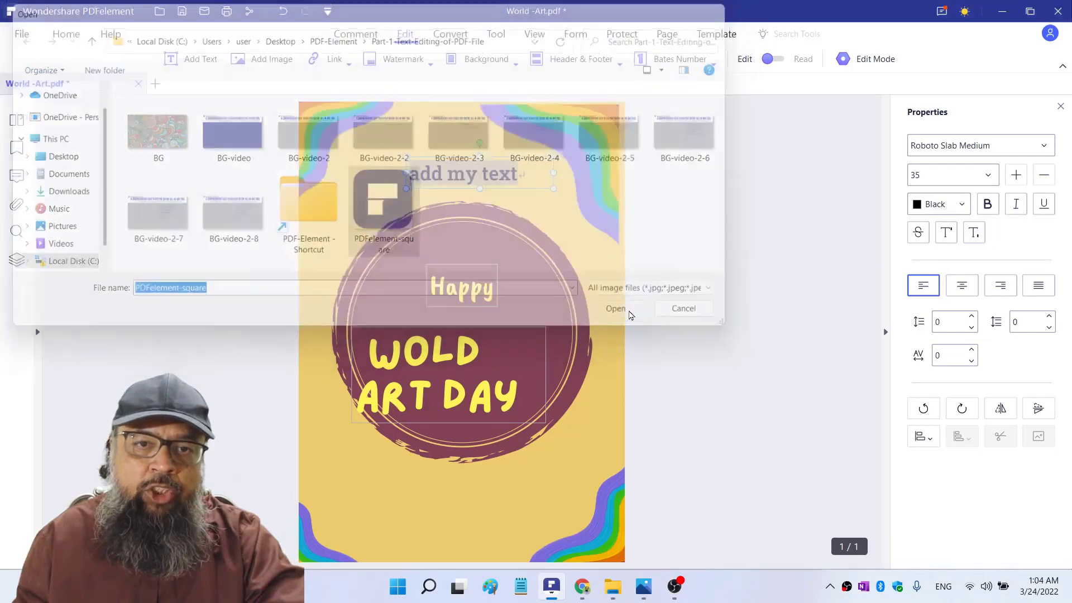
{"action": "left_click_drag", "start_coordinate": [404, 274], "coordinate": [408, 214]}
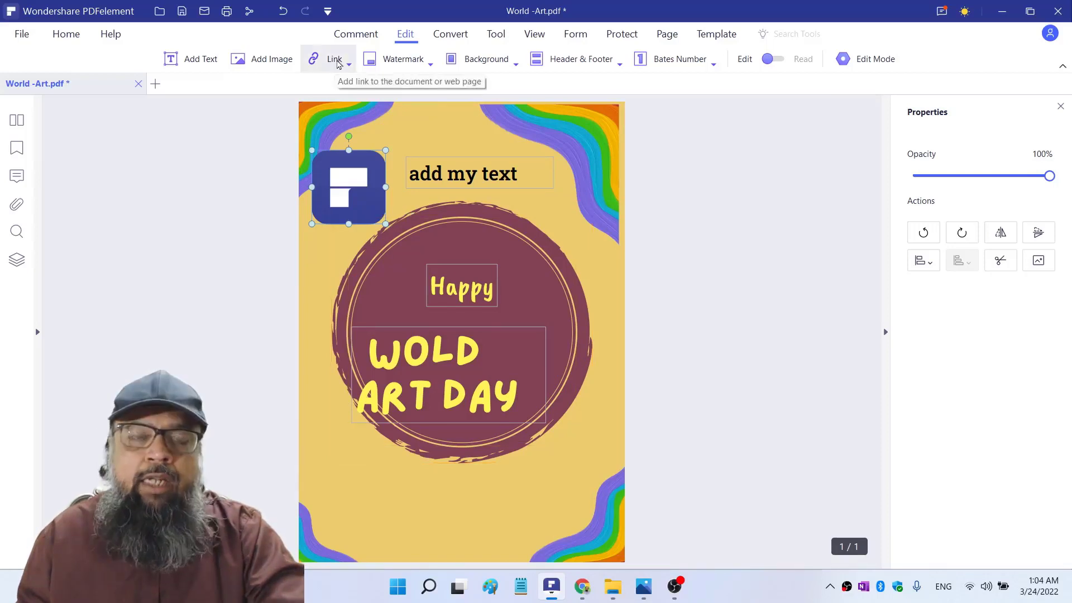
- Create a Bates number template starting at 0001 with the prefix DI- and the suffix -HP
{"action": "left_click", "coordinate": [514, 62]}
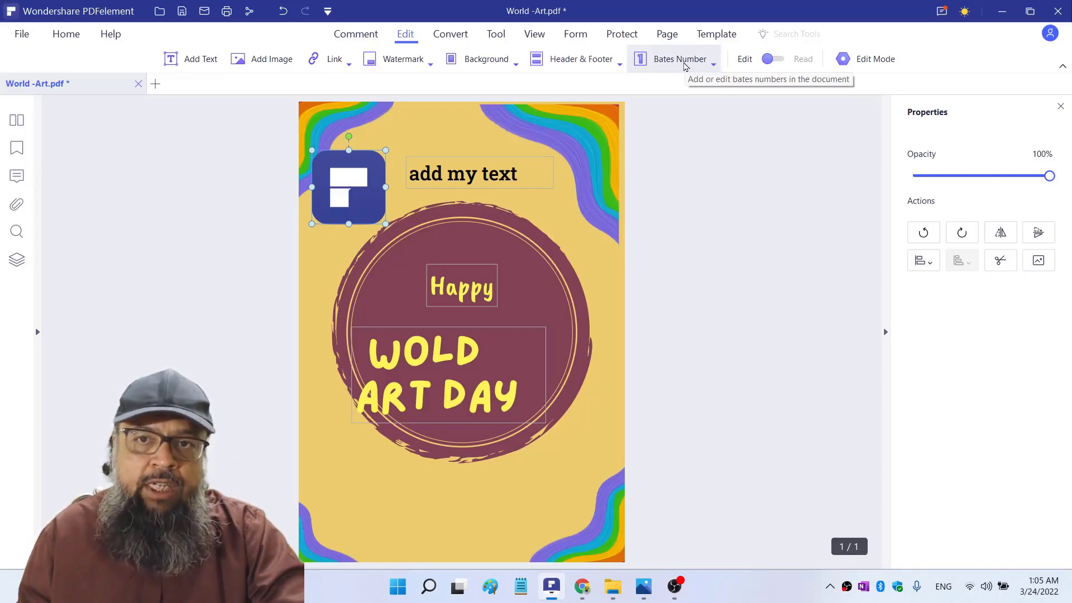
{"action": "left_click", "coordinate": [686, 66]}
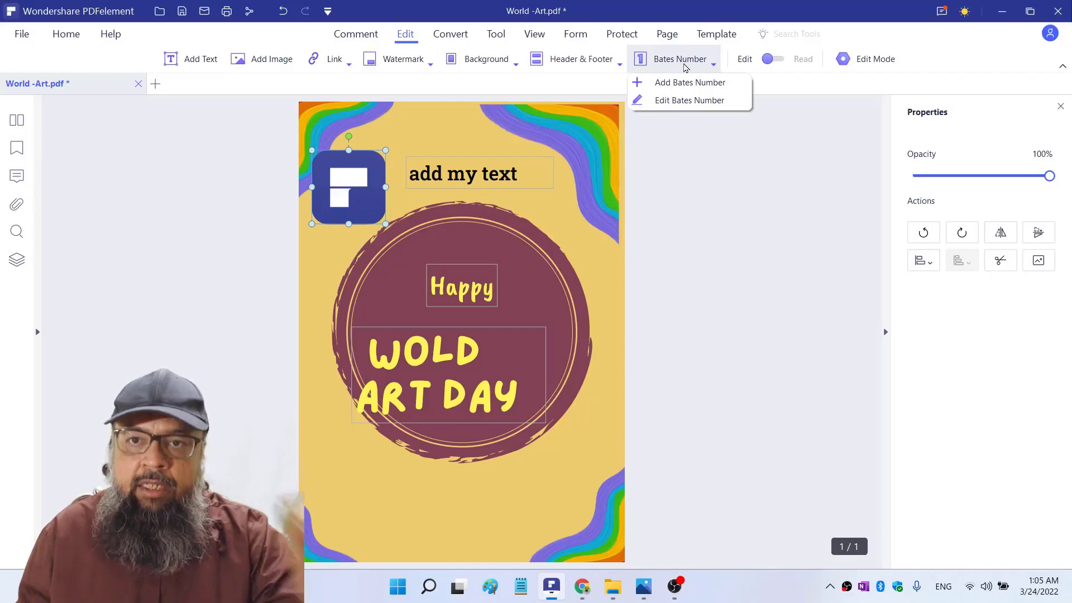
{"action": "left_click", "coordinate": [686, 84]}
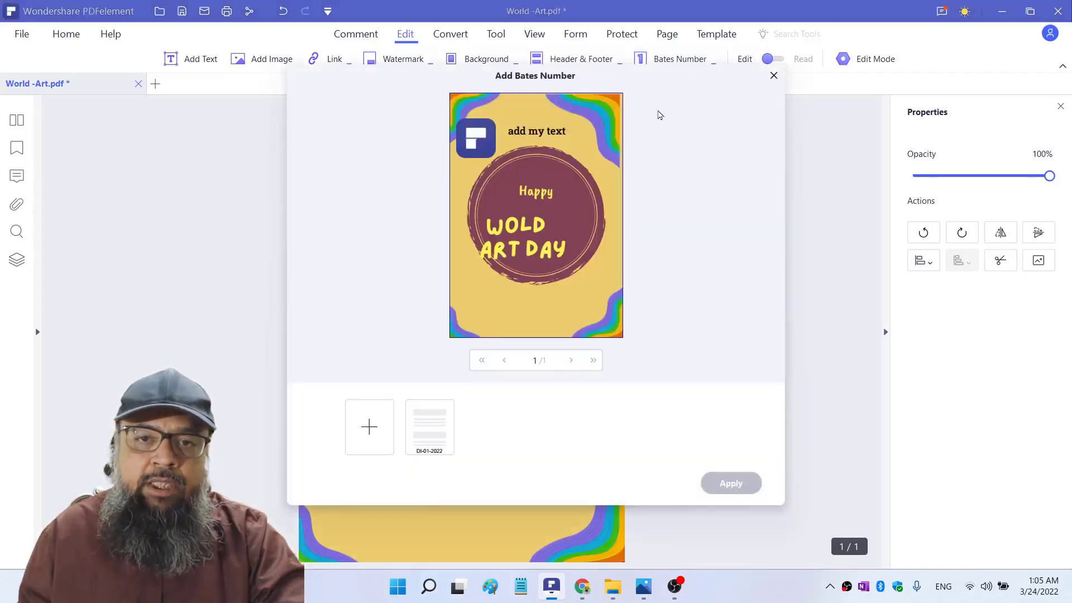
{"action": "left_click", "coordinate": [369, 428]}
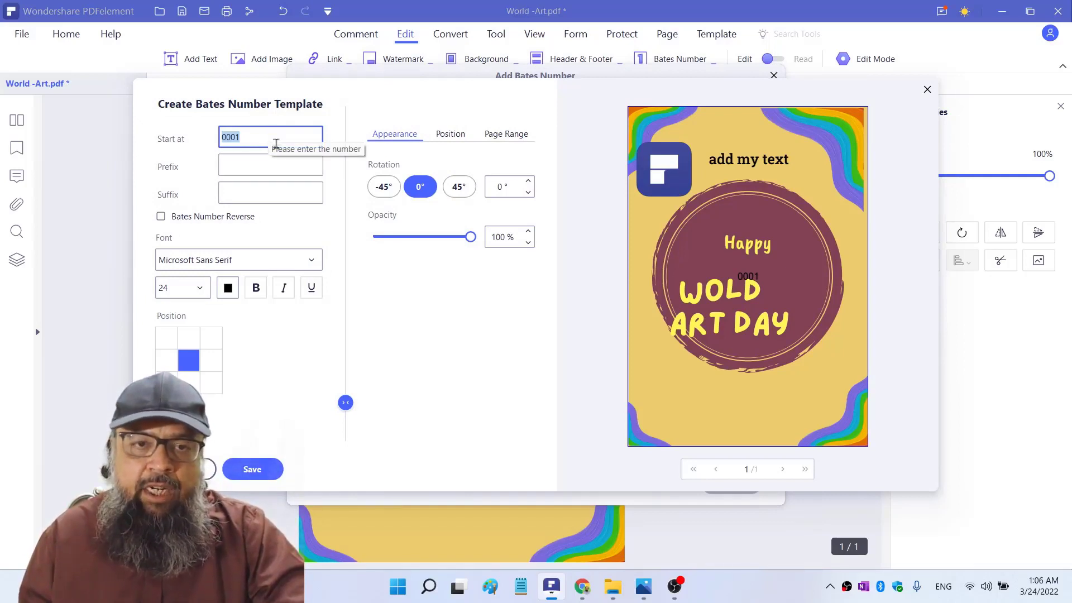
{"action": "left_click", "coordinate": [275, 163]}
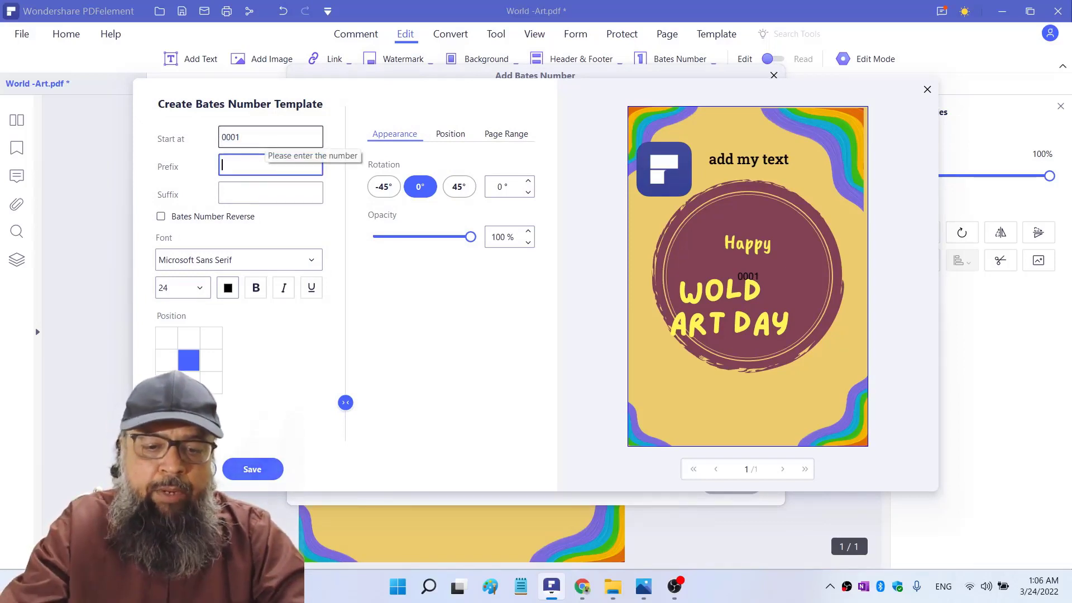
{"action": "type", "text": "DI-"}
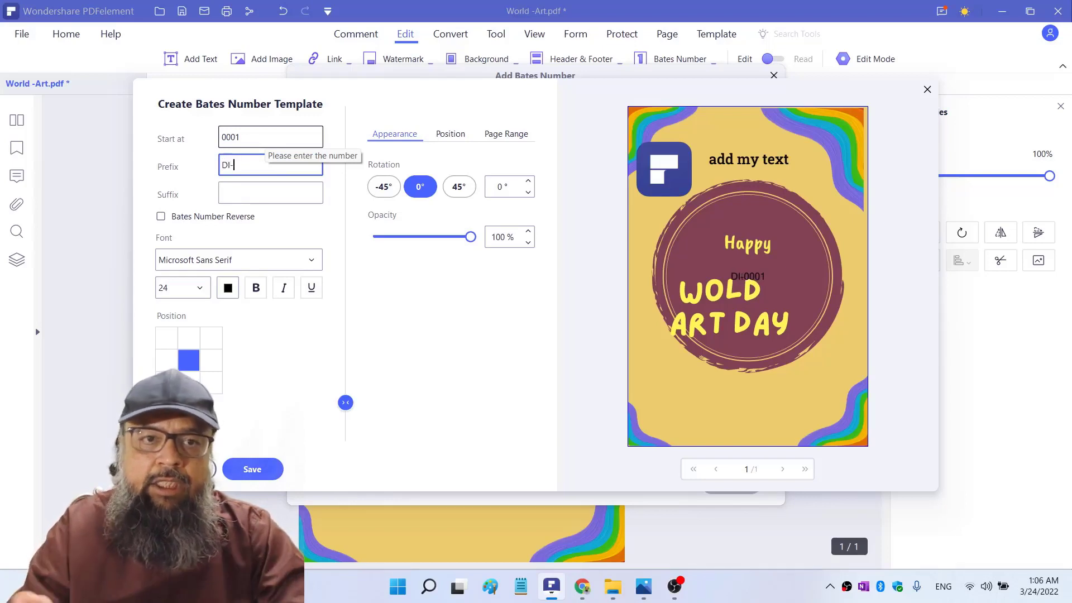
{"action": "left_click", "coordinate": [262, 194]}
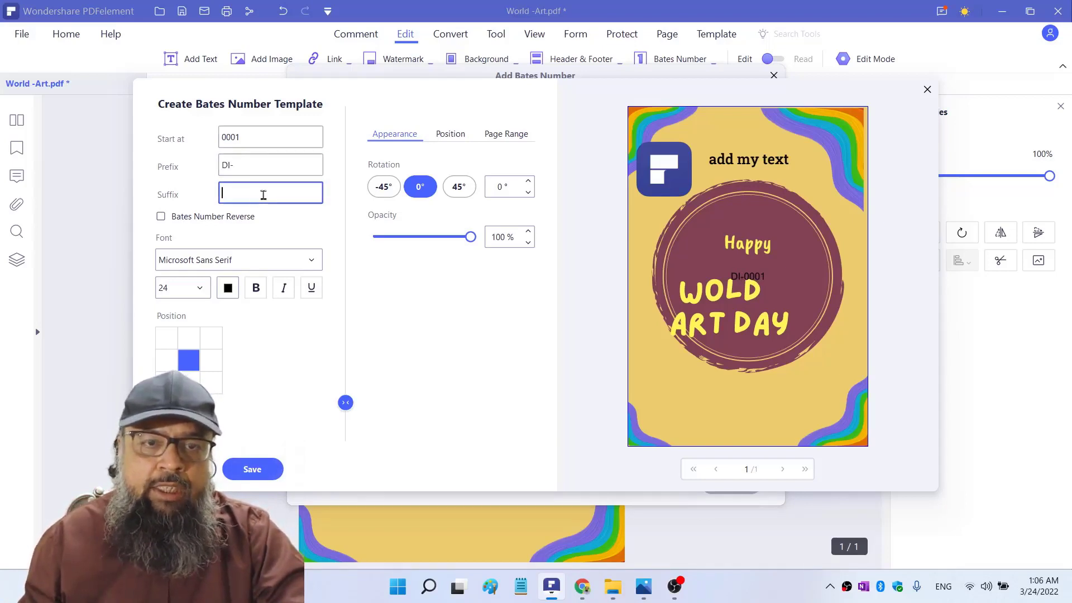
{"action": "type", "text": "-HP"}
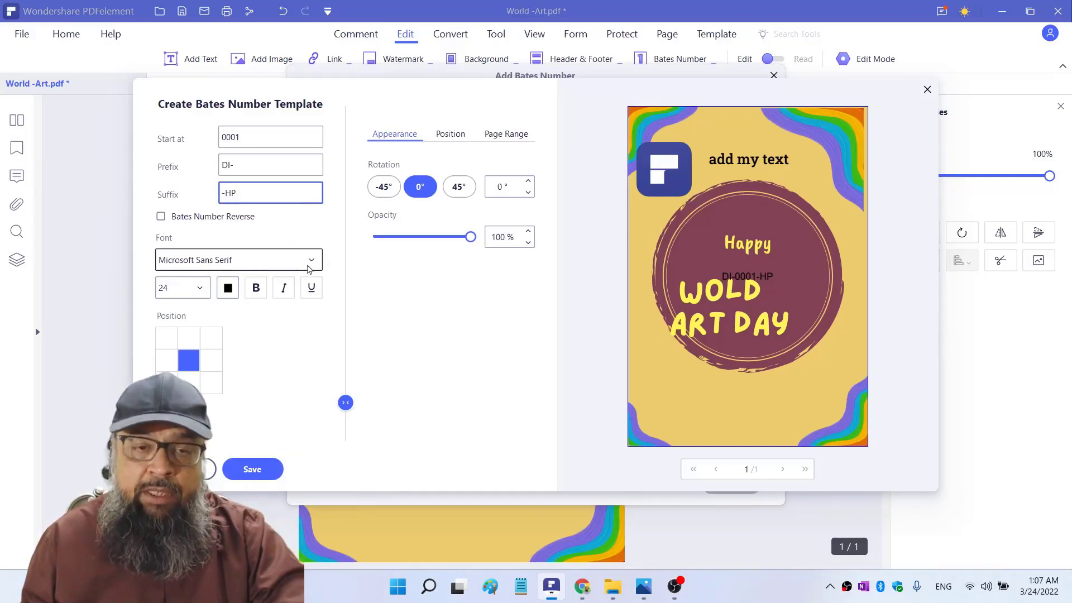
- Position the Bates number only at the page's top centre and save the template without applying it to the document
{"action": "left_click", "coordinate": [192, 345]}
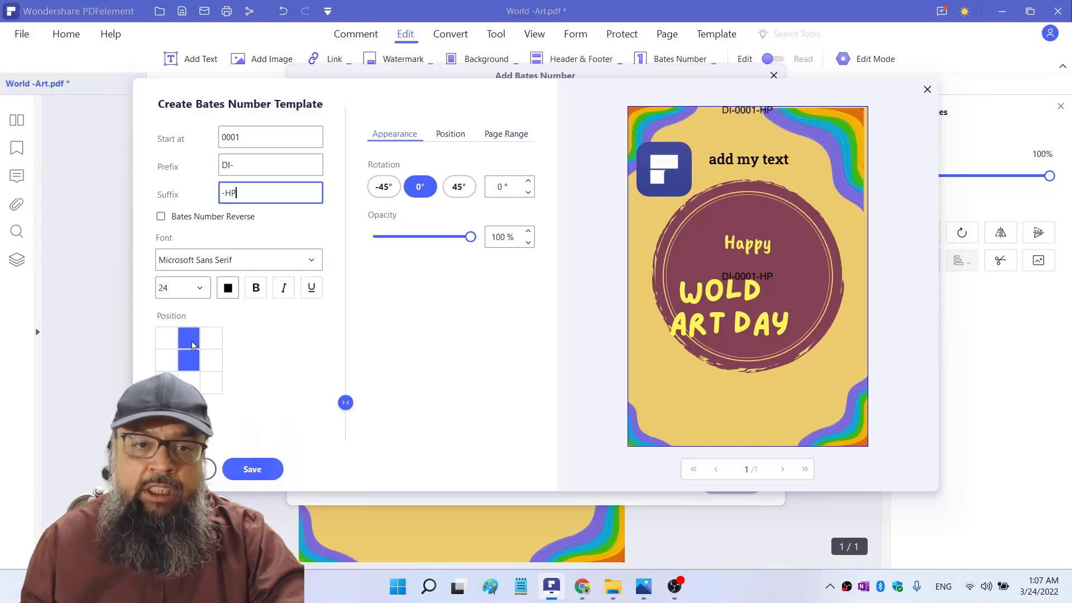
{"action": "left_click", "coordinate": [185, 367]}
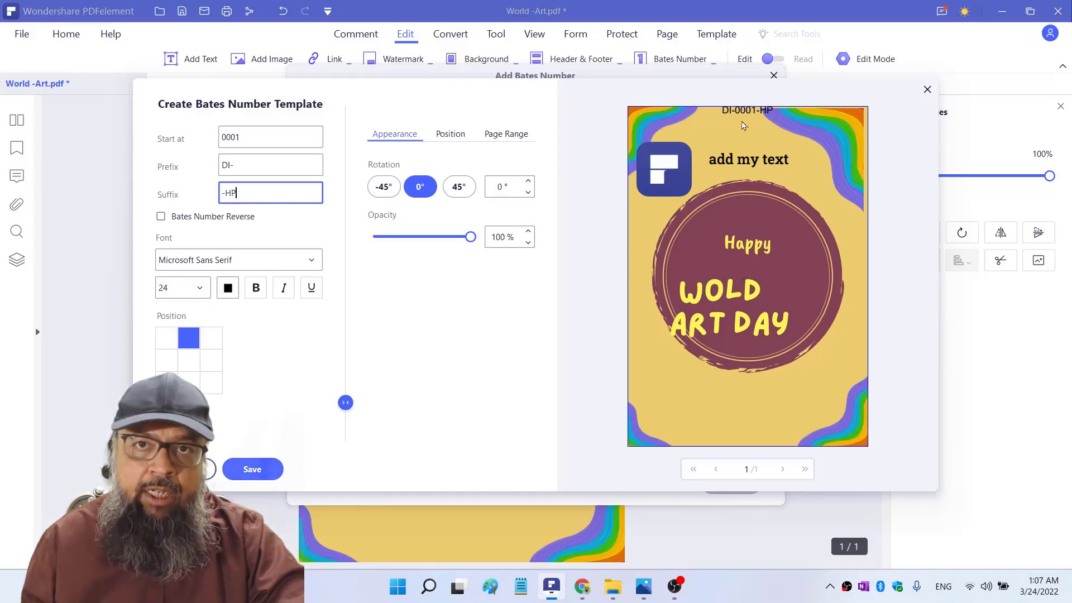
{"action": "left_click", "coordinate": [276, 472]}
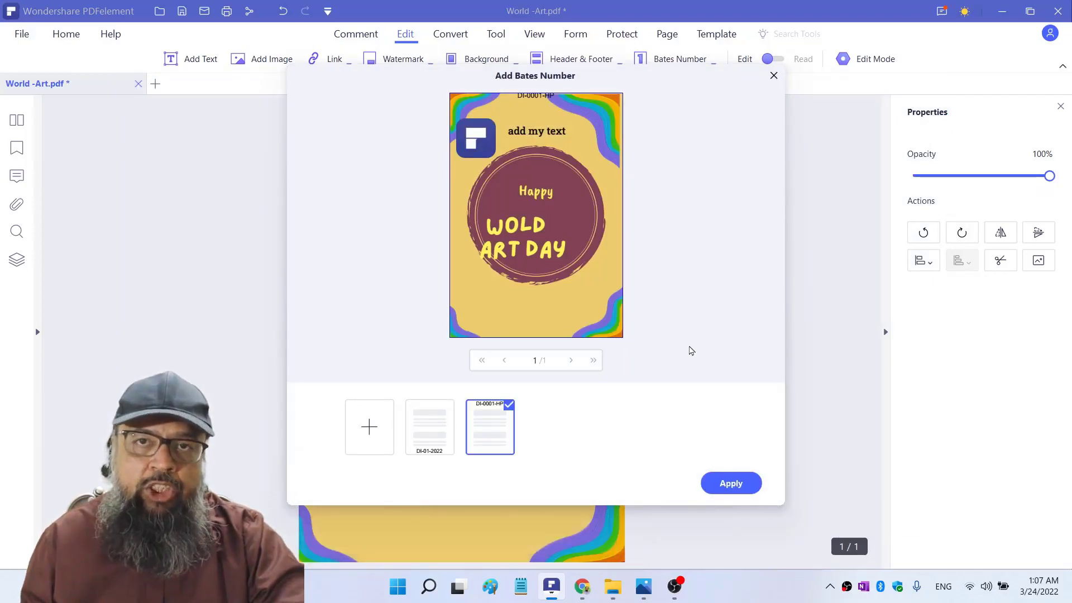
{"action": "left_click", "coordinate": [774, 75]}
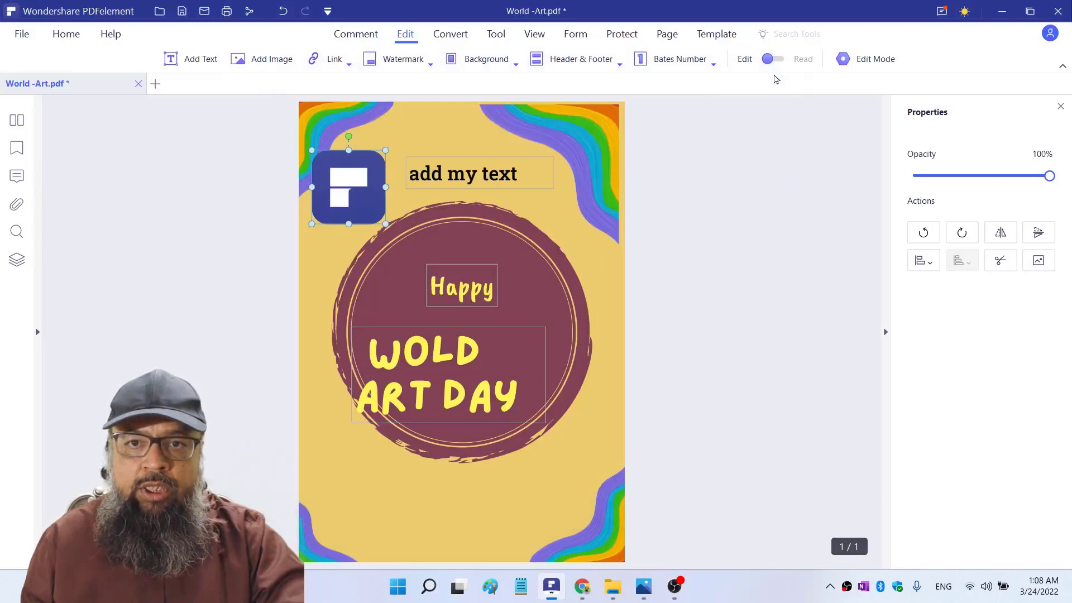
- Create a text watermark template with the content WATERMARK TEXT
{"action": "left_click", "coordinate": [416, 63]}
{"action": "left_click", "coordinate": [419, 80]}
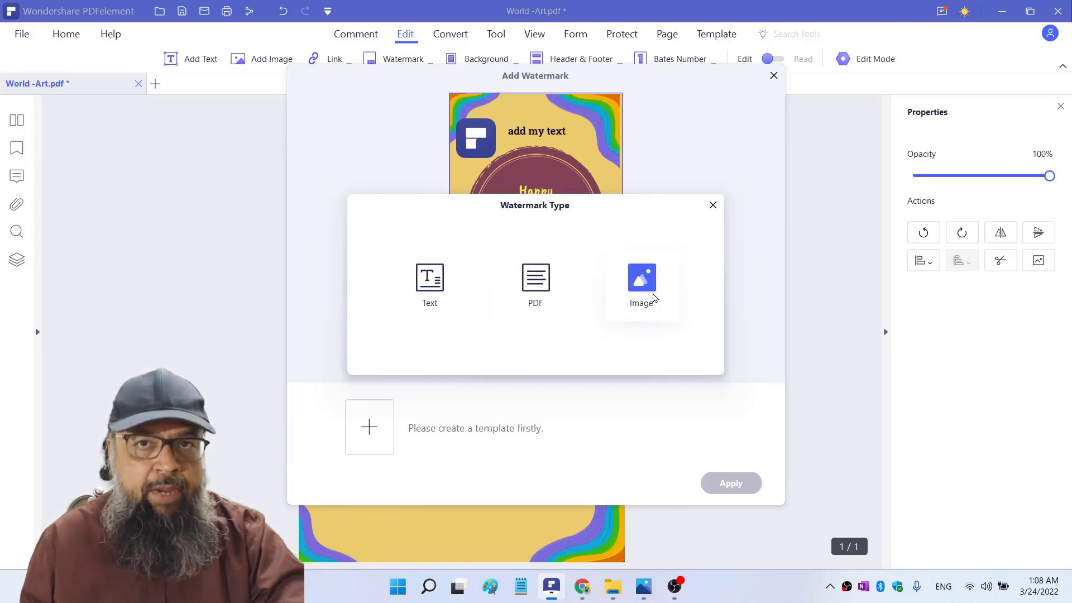
{"action": "left_click", "coordinate": [429, 278]}
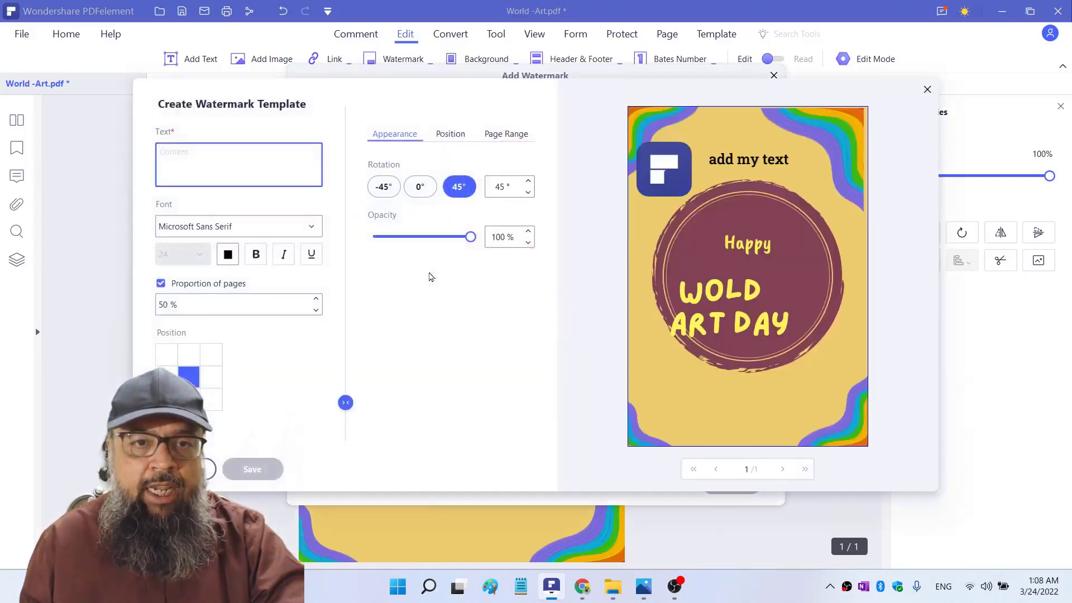
{"action": "left_click", "coordinate": [241, 147]}
{"action": "type", "text": "WATERMARK TEXT"}
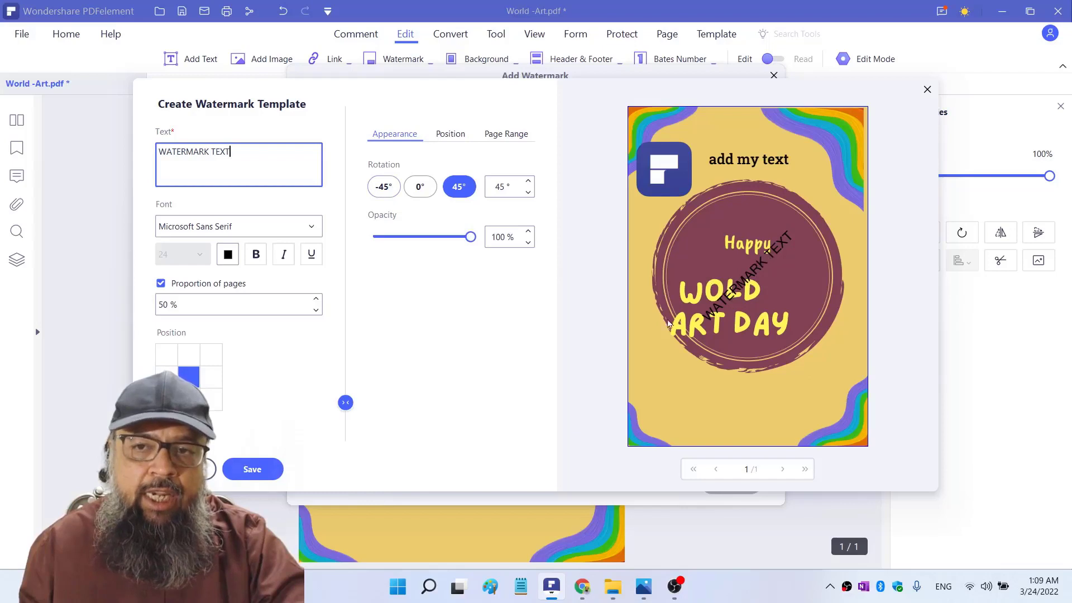
- Set the watermark's proportion of pages to 80% and save the template without applying it to the document
{"action": "left_click", "coordinate": [317, 300]}
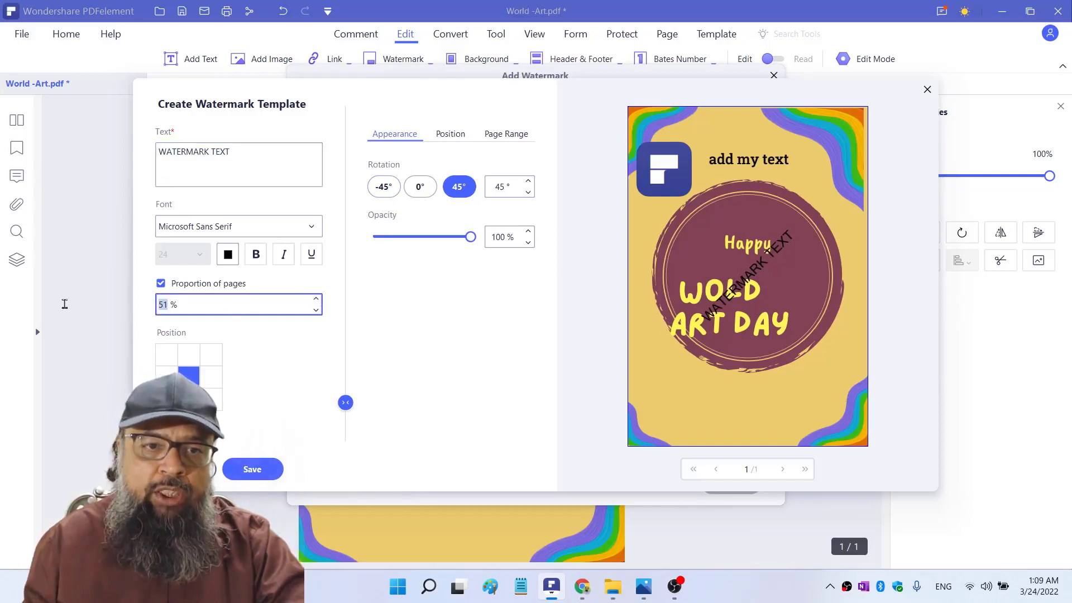
{"action": "type", "text": "80"}
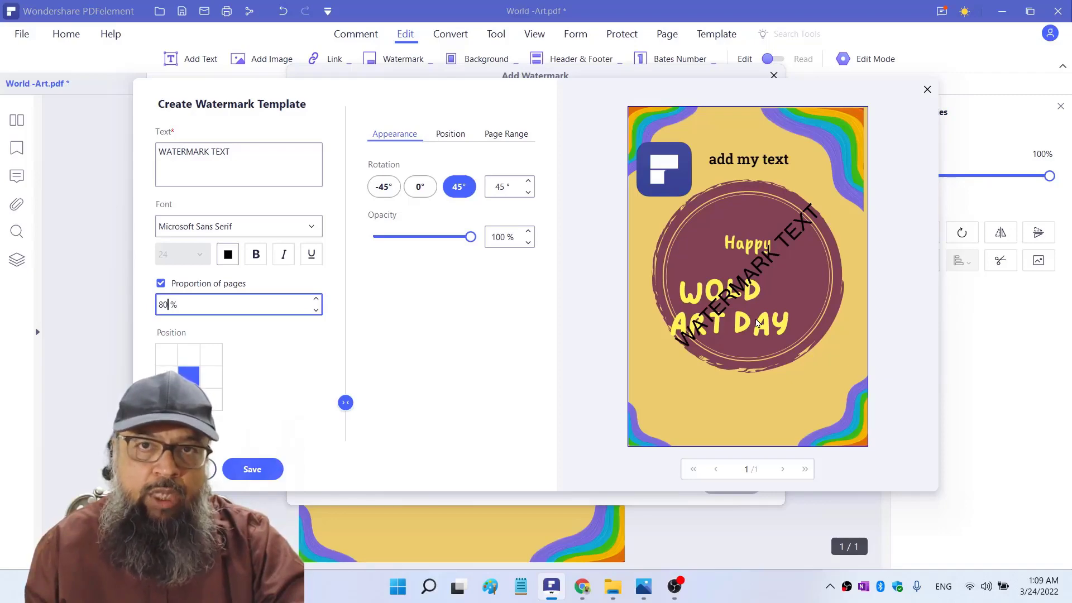
{"action": "left_click", "coordinate": [252, 469]}
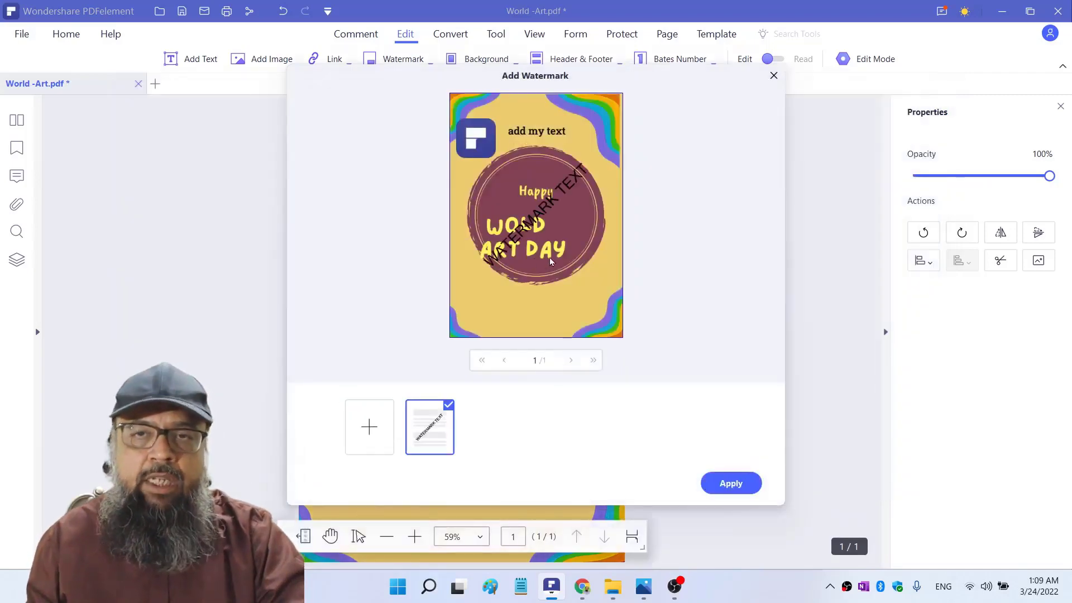
{"action": "key", "text": "Escape"}
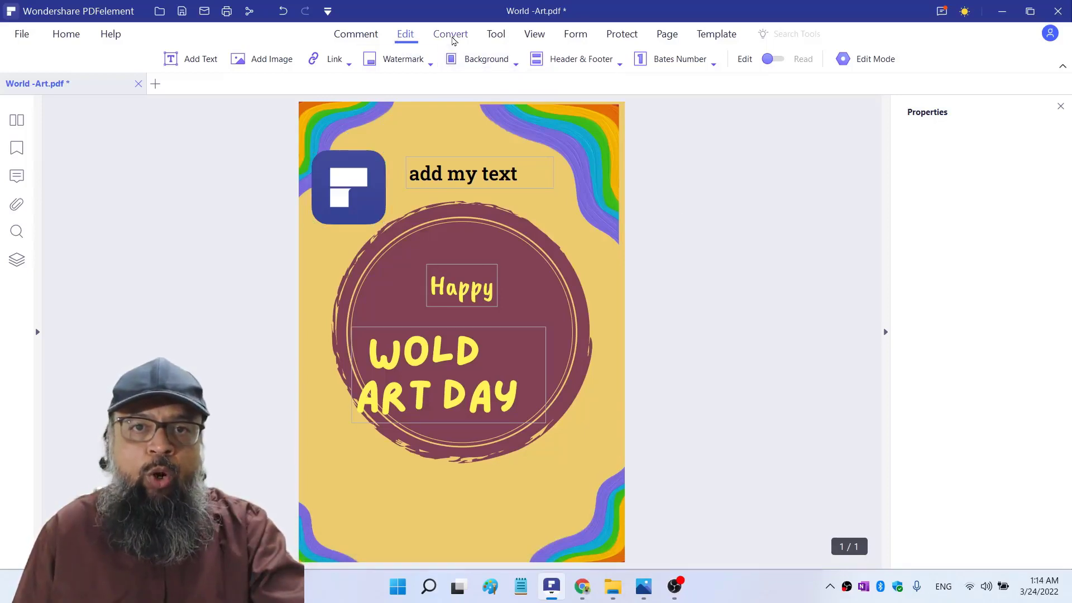
- Convert Invoice-Example.pdf to a Word document saved on the Desktop as Invoice-Example, and open it in Word
{"action": "left_click", "coordinate": [451, 36]}
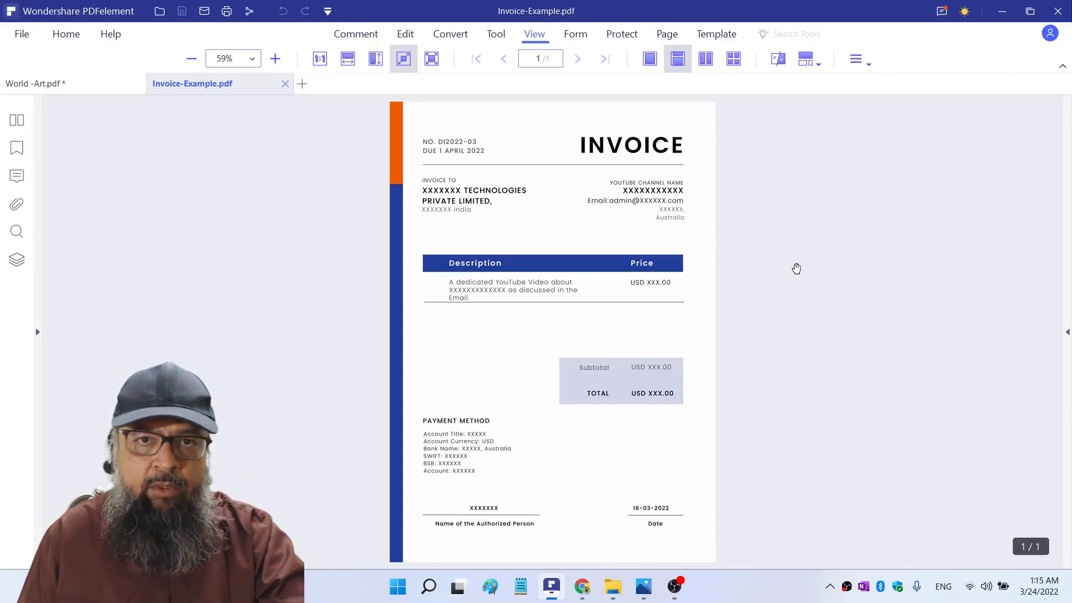
{"action": "left_click", "coordinate": [455, 36]}
{"action": "left_click", "coordinate": [263, 64]}
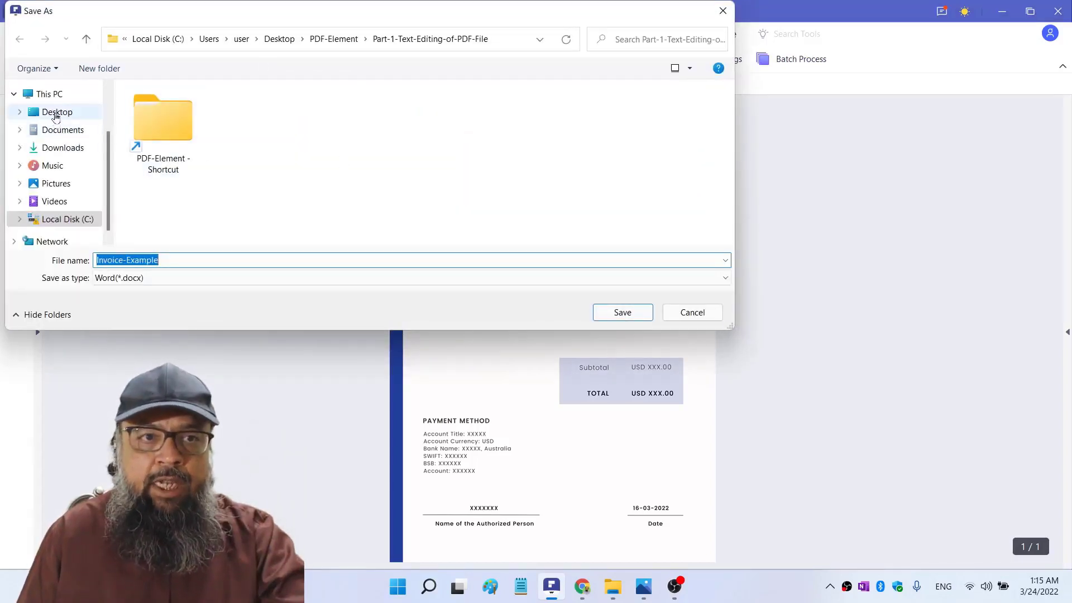
{"action": "left_click", "coordinate": [55, 113]}
{"action": "left_click", "coordinate": [627, 316]}
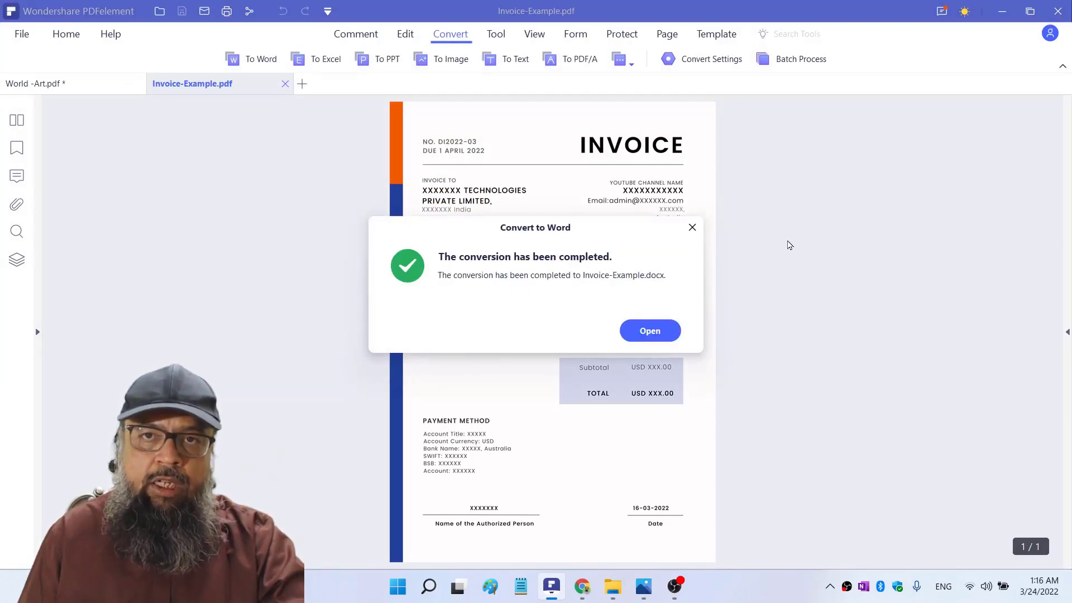
{"action": "left_click", "coordinate": [664, 331]}
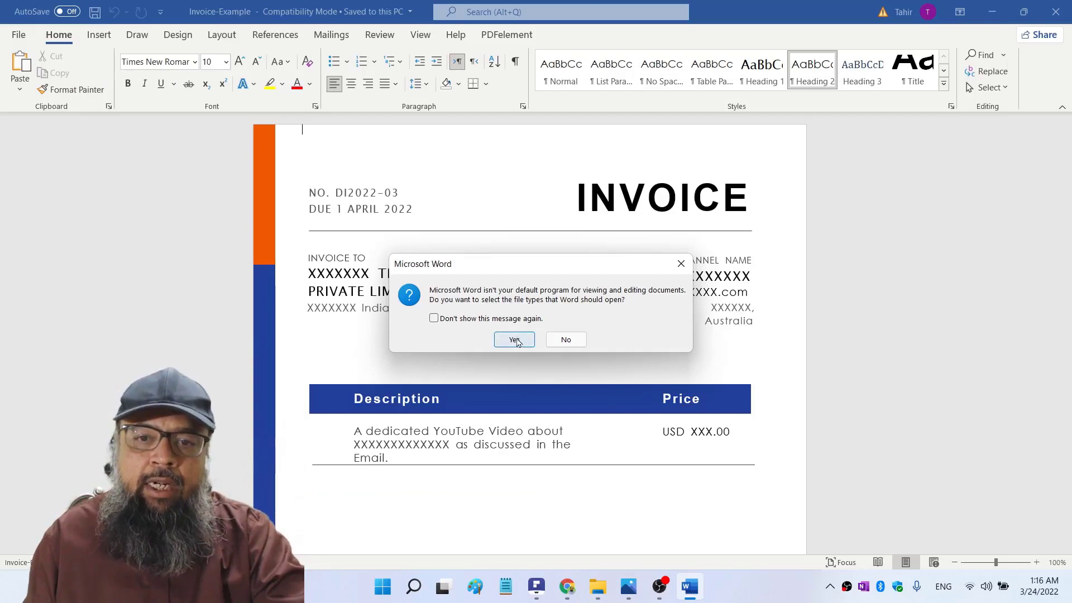
- Accept the offer to select the file types that Word should open
{"action": "left_click", "coordinate": [514, 340]}
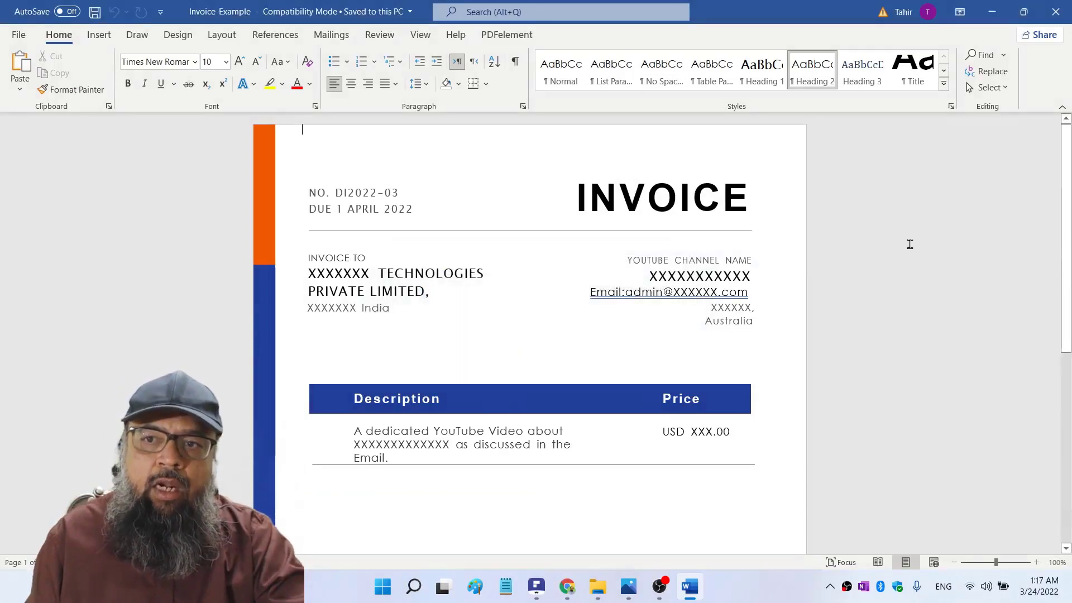
- Delete the letter N from the INVOICE heading and undo the deletion
{"action": "left_click", "coordinate": [721, 206]}
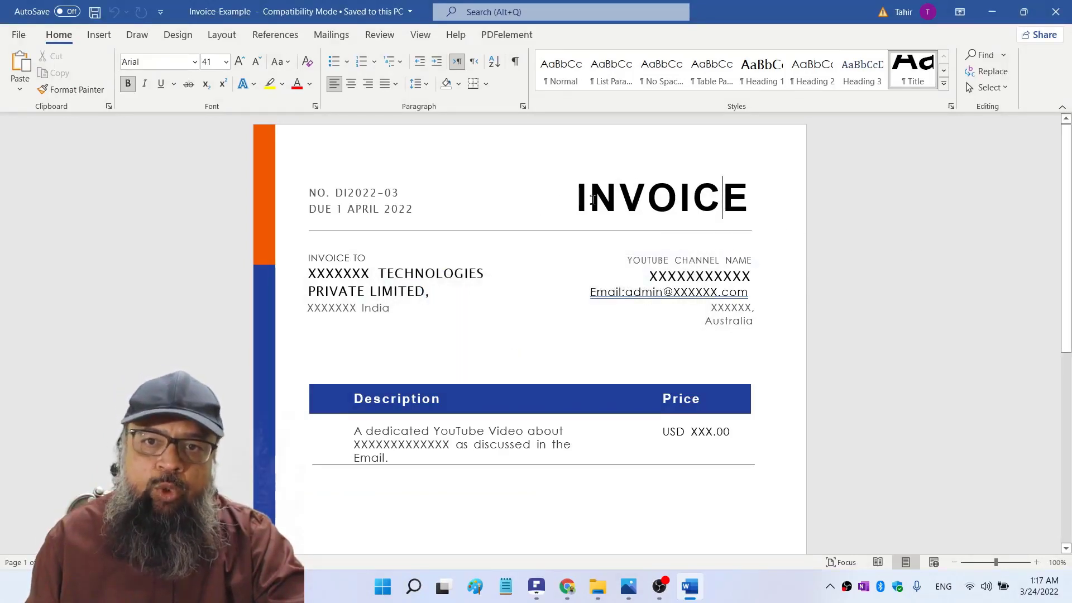
{"action": "left_click", "coordinate": [614, 207]}
{"action": "key", "text": "BackSpace"}
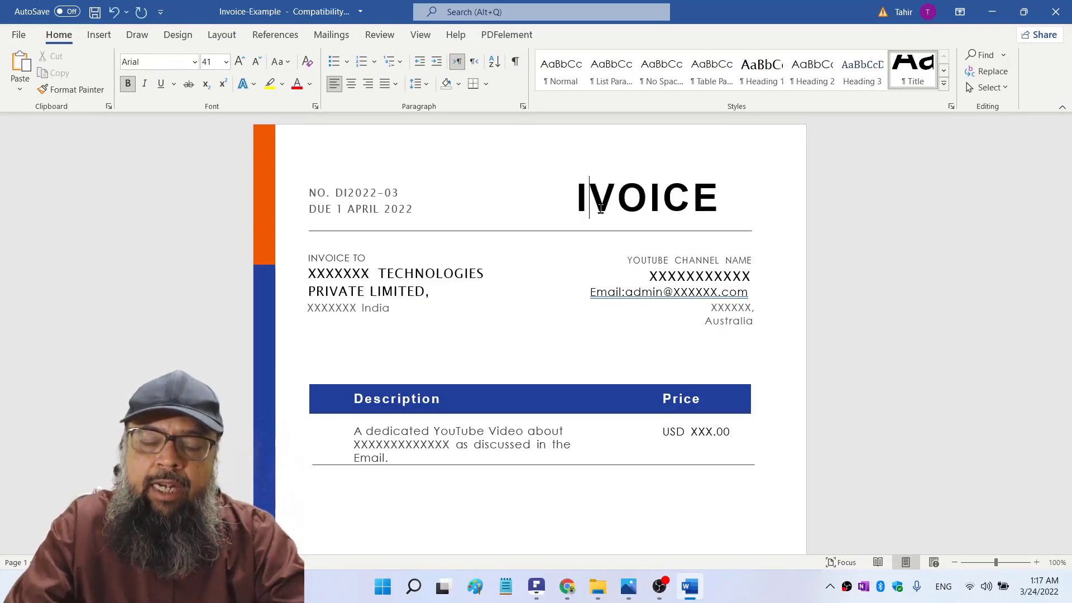
{"action": "key", "text": "ctrl+z"}
- Replace the placeholder before TECHNOLOGIES in the invoice recipient's company name with ABC
{"action": "left_click", "coordinate": [369, 275]}
{"action": "key", "text": "BackSpace"}
{"action": "key", "text": "BackSpace"}
{"action": "key", "text": "BackSpace"}
{"action": "key", "text": "BackSpace"}
{"action": "key", "text": "BackSpace"}
{"action": "key", "text": "BackSpace"}
{"action": "key", "text": "BackSpace"}
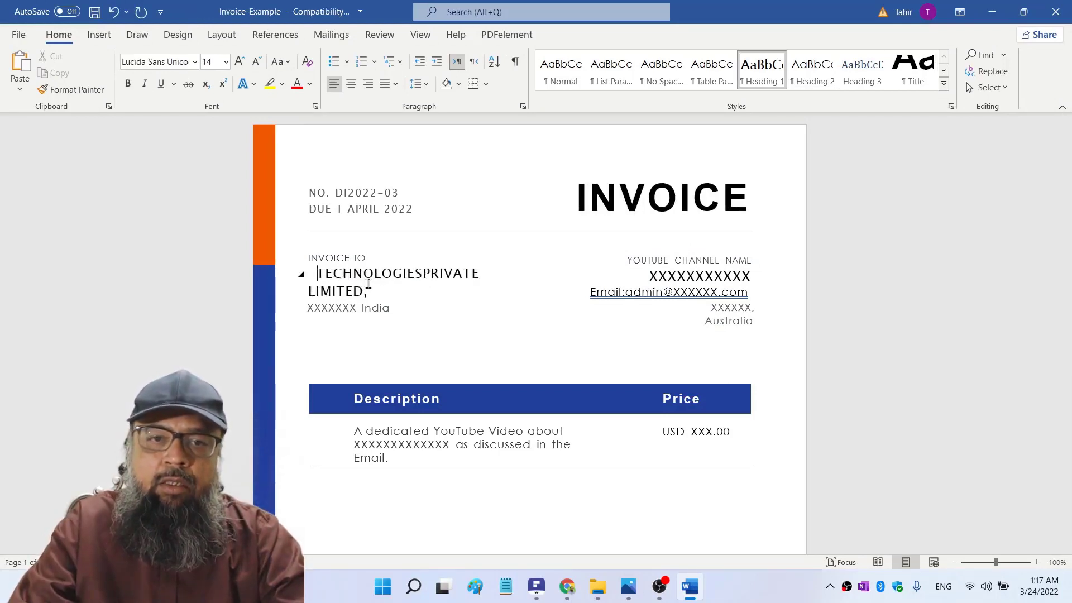
{"action": "type", "text": "ABC"}
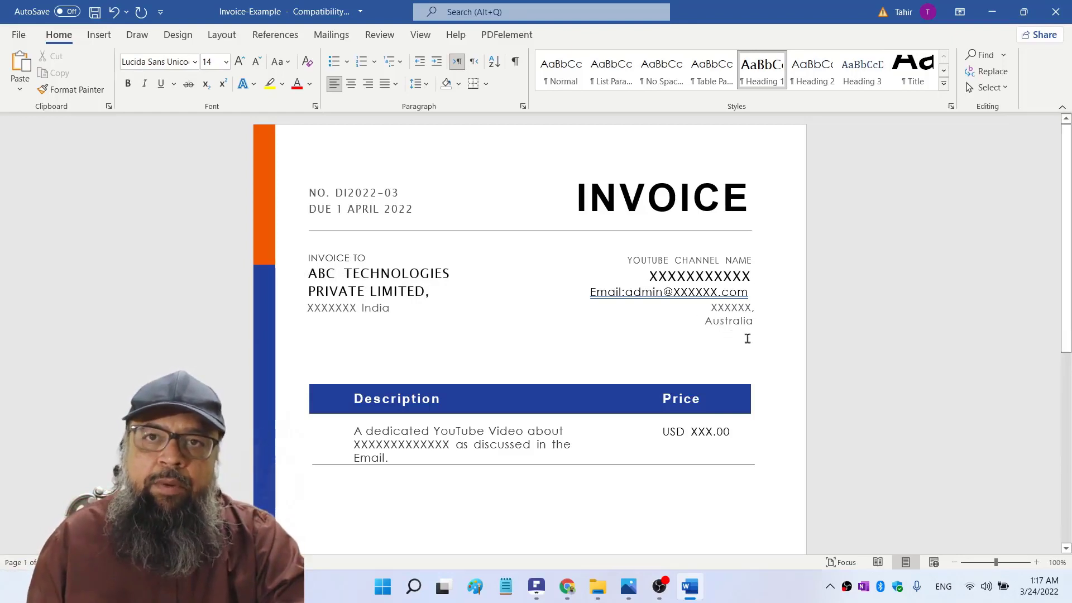
{"action": "scroll", "coordinate": [940, 240], "scroll_direction": "down", "scroll_amount": 3}
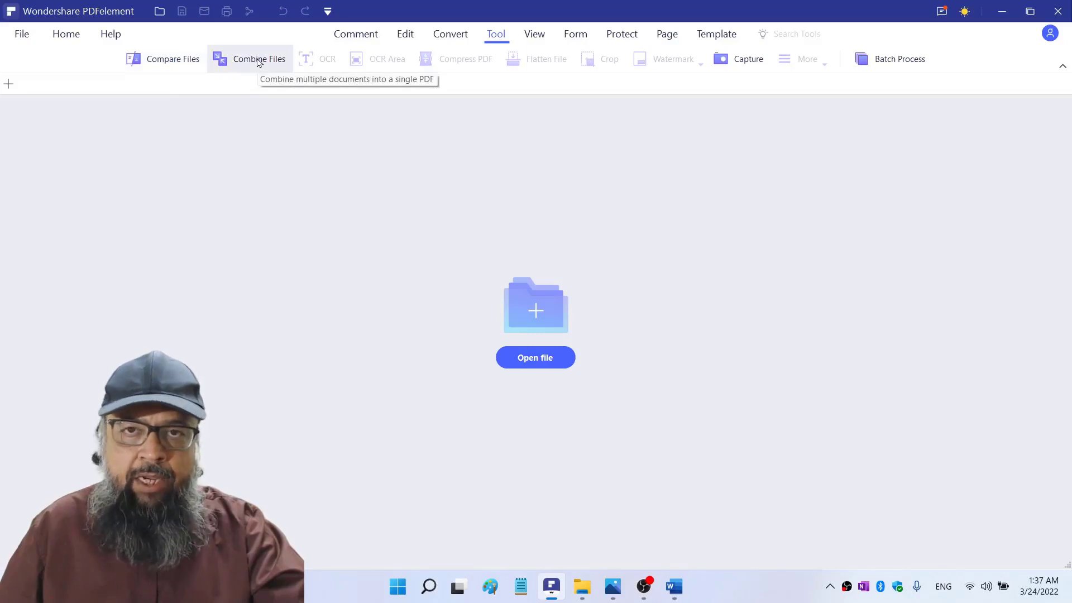
- Start a file comparison in PDFelement with Page-3-7-of-original.pdf from the Merging-PDF folder as the old file
{"action": "left_click", "coordinate": [167, 59]}
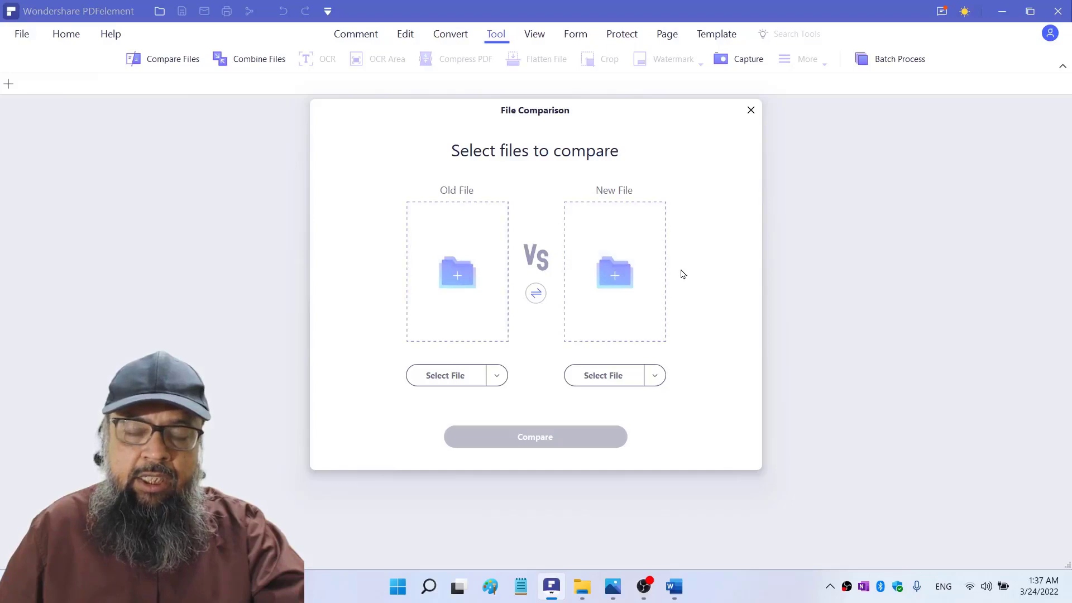
{"action": "left_click", "coordinate": [448, 375]}
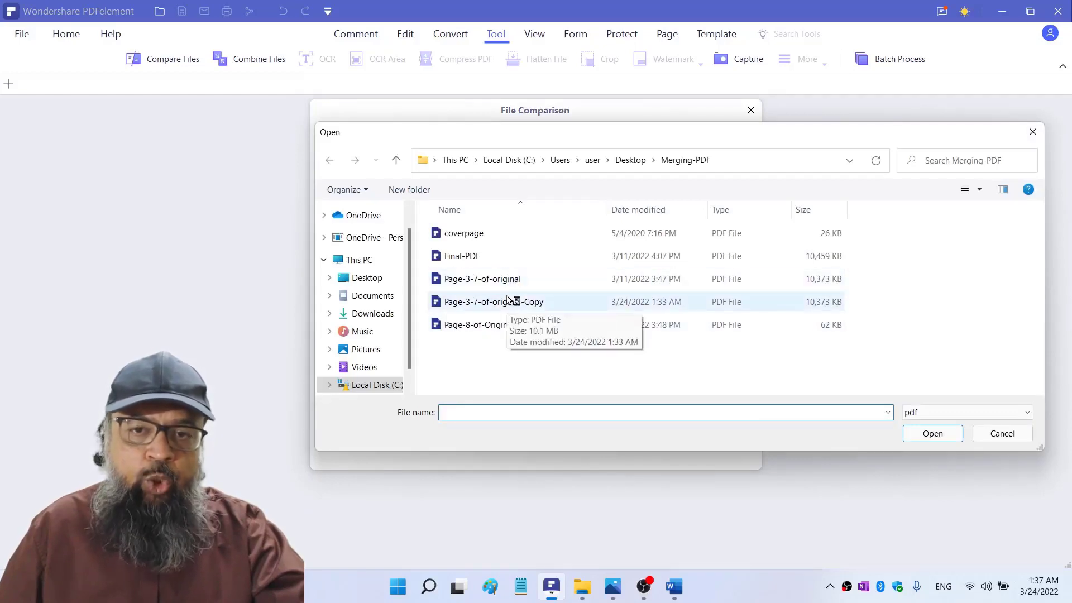
{"action": "left_click", "coordinate": [508, 301]}
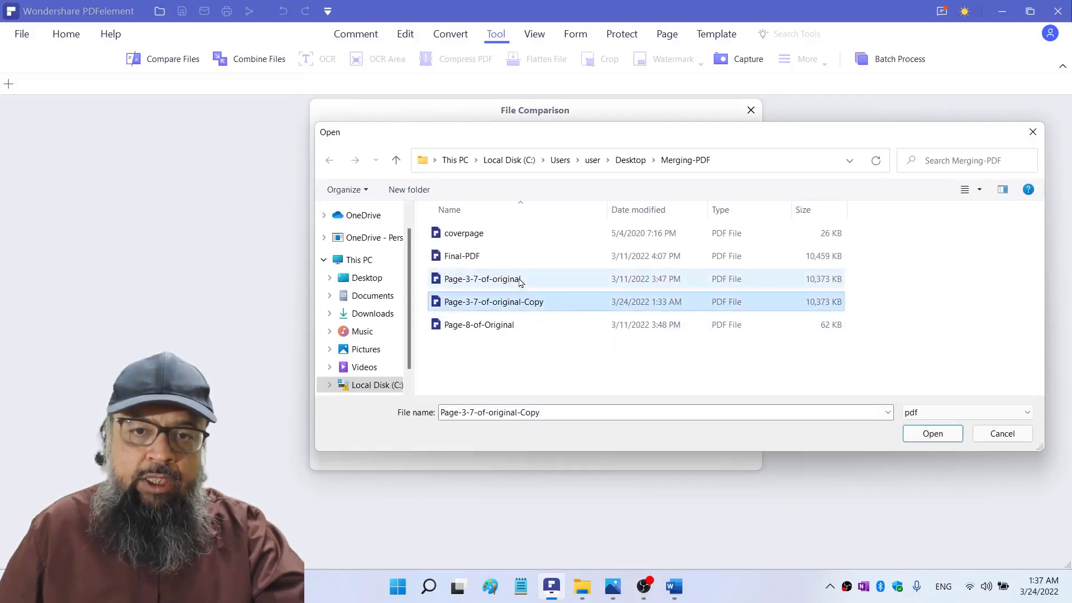
{"action": "left_click", "coordinate": [517, 279]}
{"action": "left_click", "coordinate": [931, 434]}
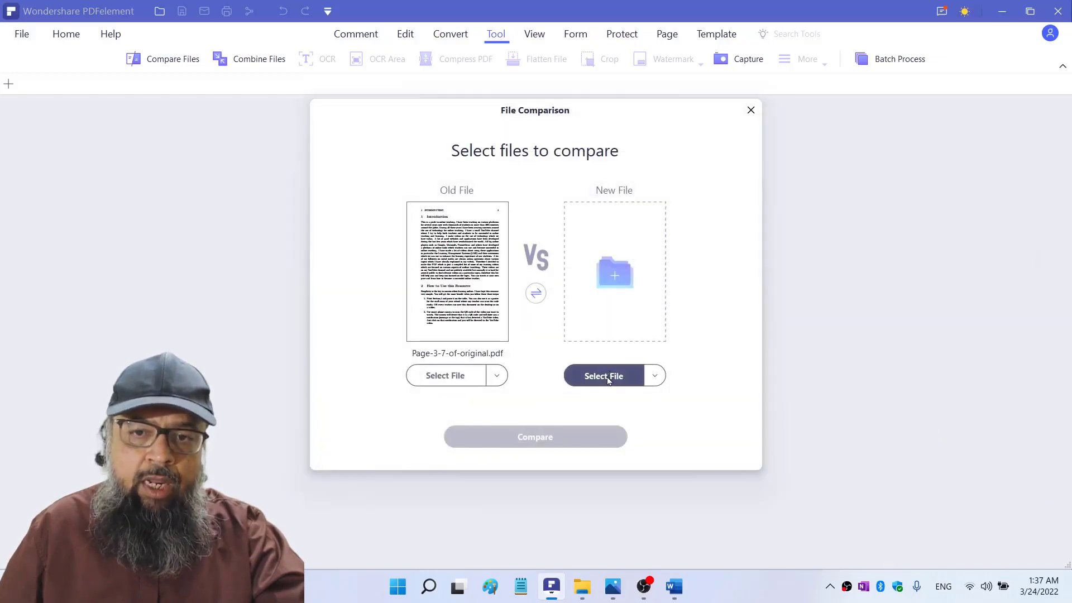
- Choose Page-3-7-of-original-Copy.pdf as the new file and run the comparison
{"action": "left_click", "coordinate": [598, 377]}
{"action": "left_click", "coordinate": [516, 305]}
{"action": "left_click", "coordinate": [932, 434]}
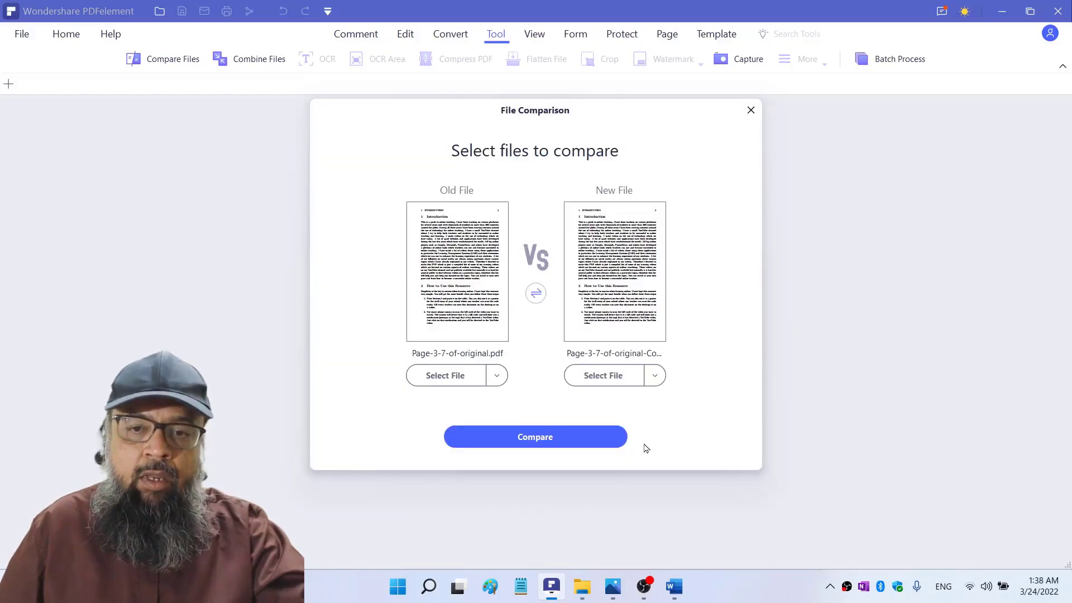
{"action": "left_click", "coordinate": [537, 438]}
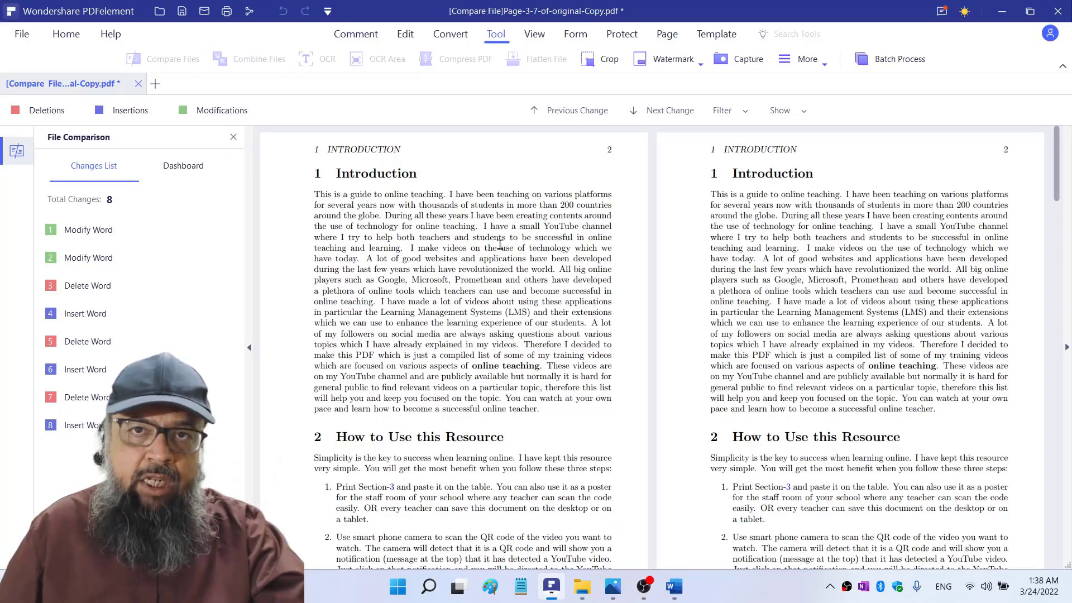
- Examine the marked differences between the two compared documents and close the comparison
{"action": "left_click_drag", "start_coordinate": [1059, 188], "coordinate": [1059, 261]}
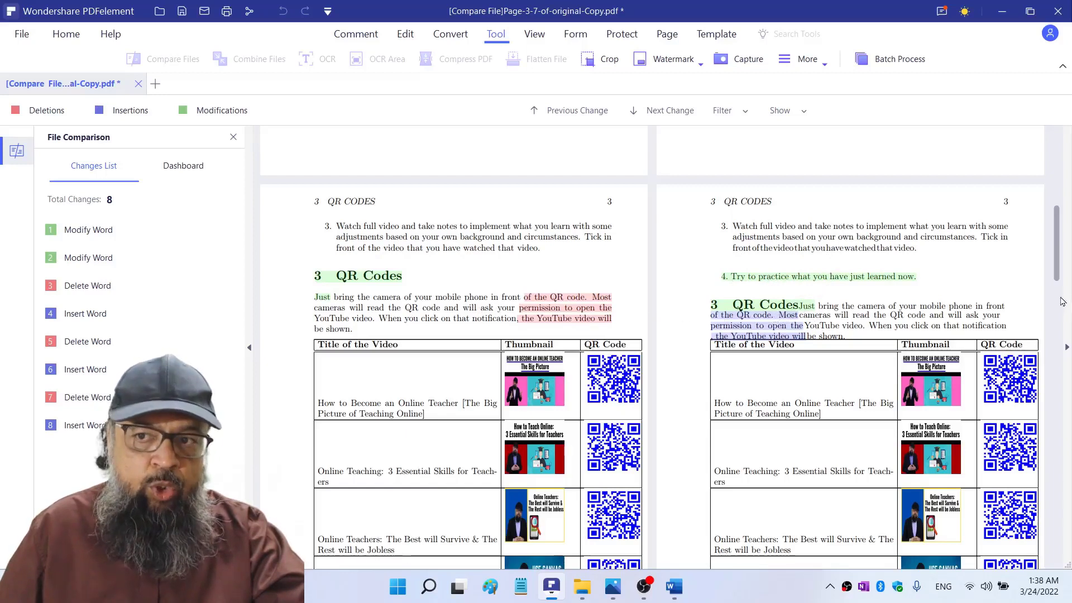
{"action": "left_click_drag", "start_coordinate": [1055, 266], "coordinate": [1054, 292]}
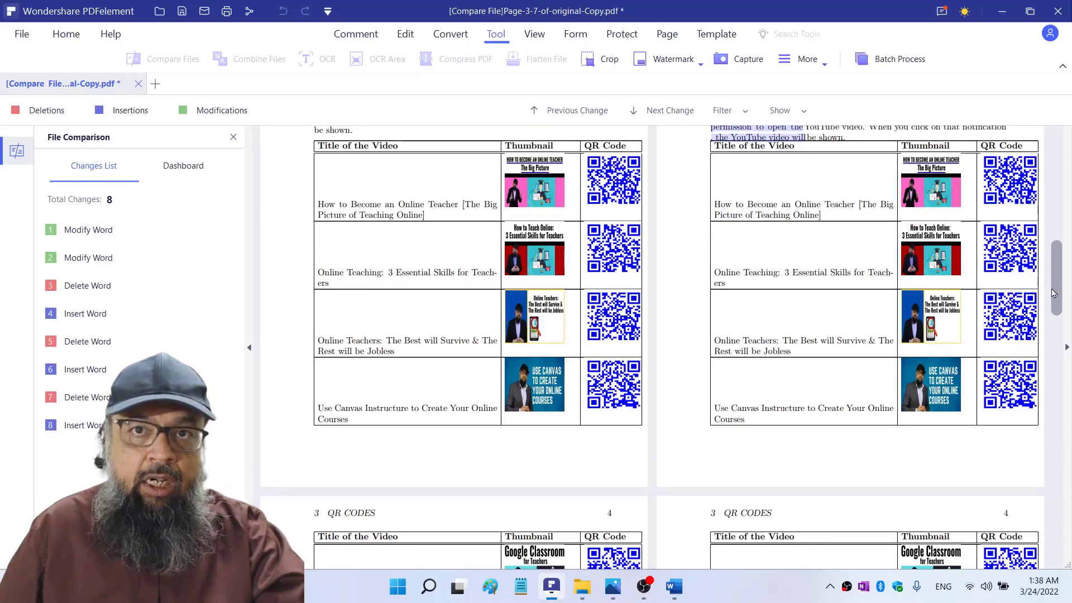
{"action": "left_click", "coordinate": [138, 83]}
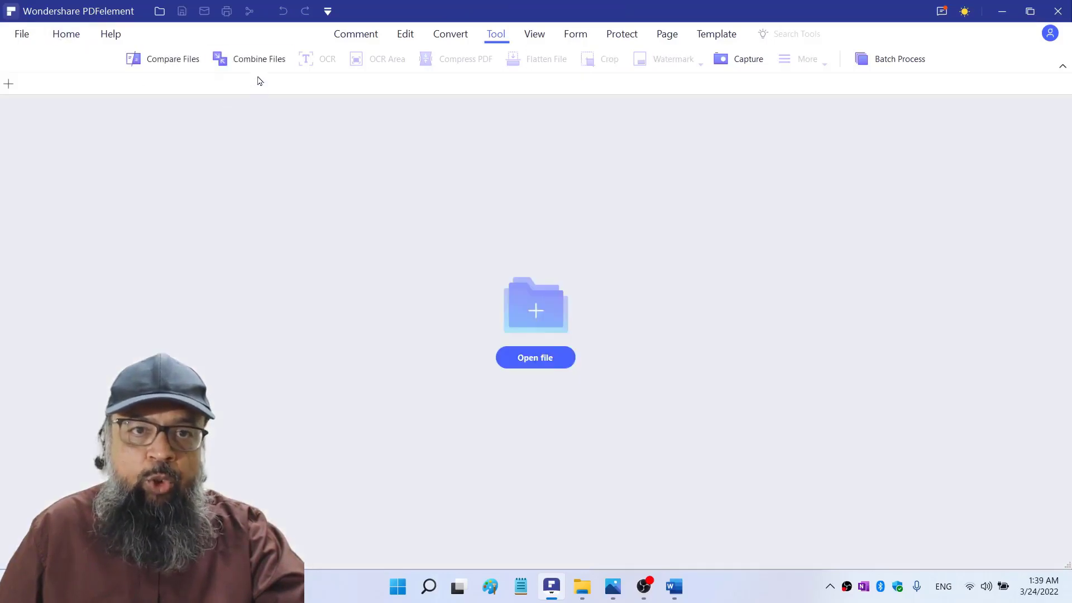
- Start combining PDFs and add the files P-00 to P-10 from the Part-4-Merge-PDF folder
{"action": "left_click", "coordinate": [259, 61]}
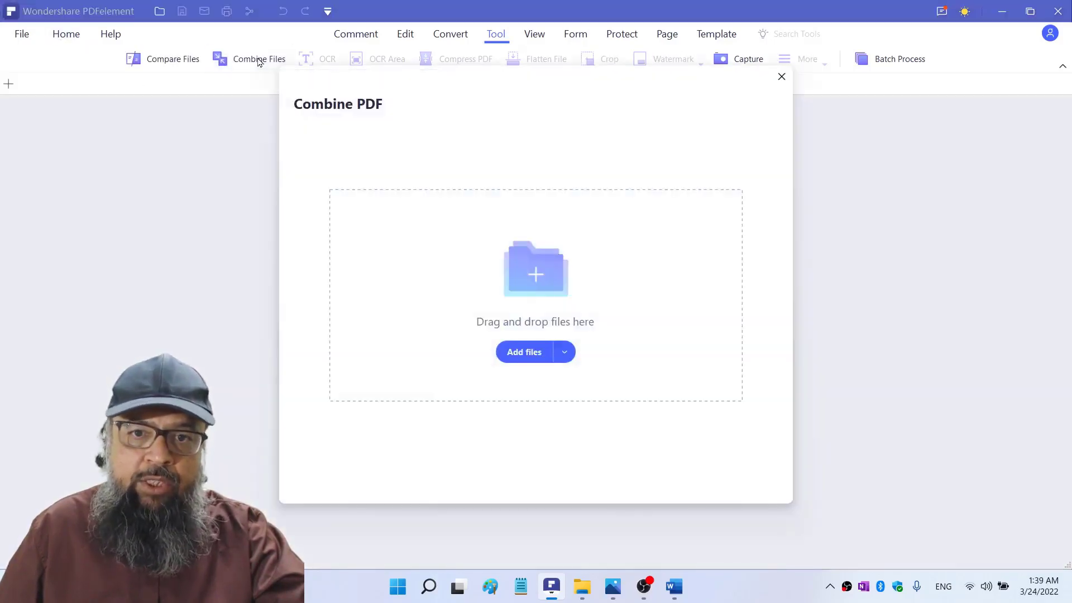
{"action": "left_click", "coordinate": [527, 358]}
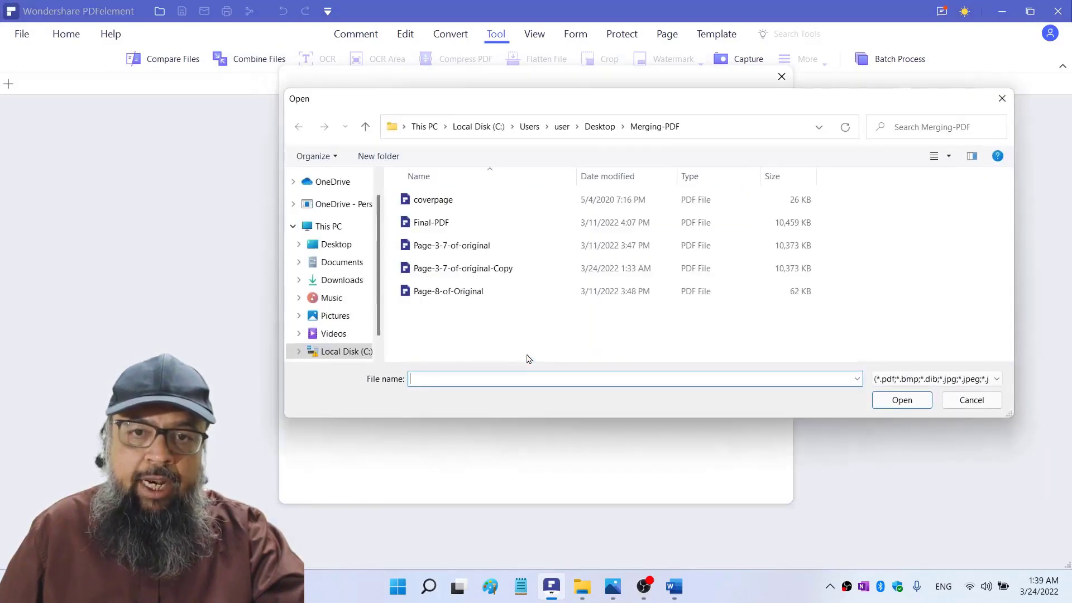
{"action": "left_click_drag", "start_coordinate": [1008, 253], "coordinate": [1005, 322]}
{"action": "left_click", "coordinate": [441, 311], "text": "shift"}
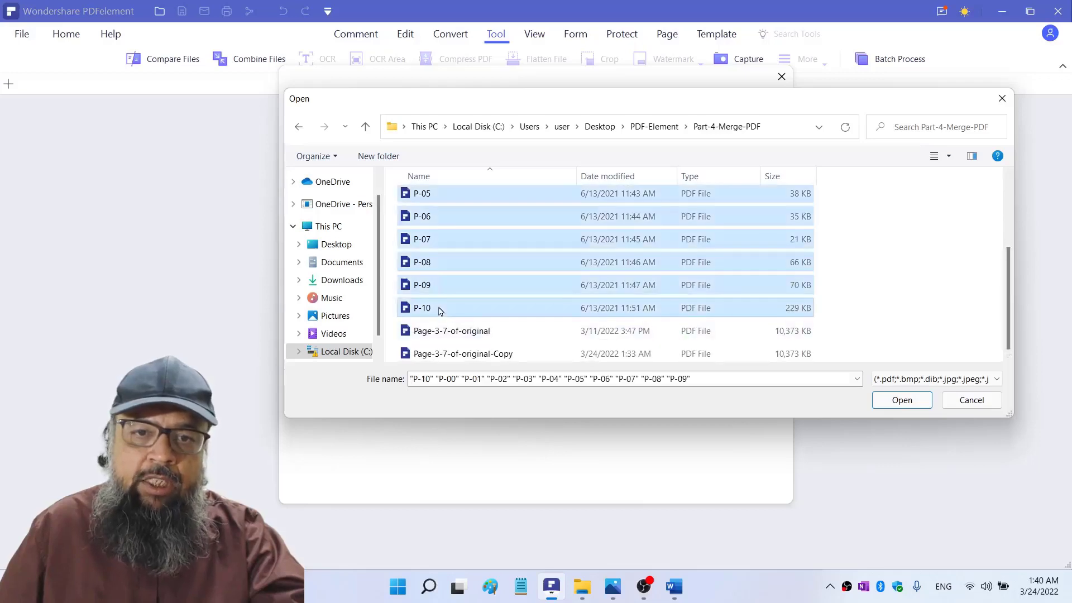
{"action": "left_click", "coordinate": [900, 400]}
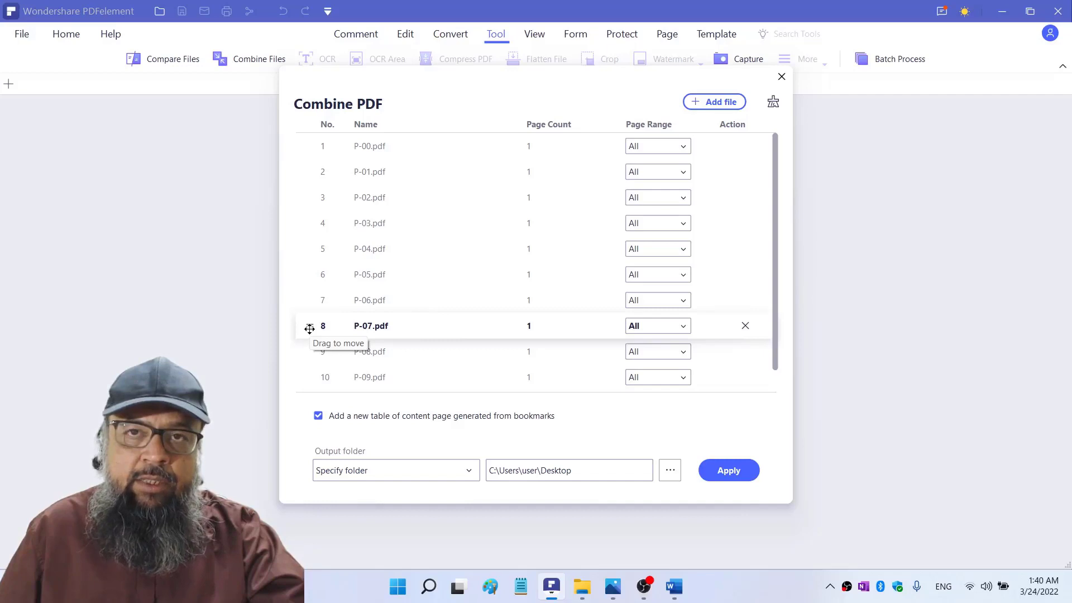
- Move P-07.pdf directly after P-01.pdf, save the combined PDF as Final-File on the Desktop, and look through its pages
{"action": "left_click_drag", "start_coordinate": [310, 329], "coordinate": [319, 190]}
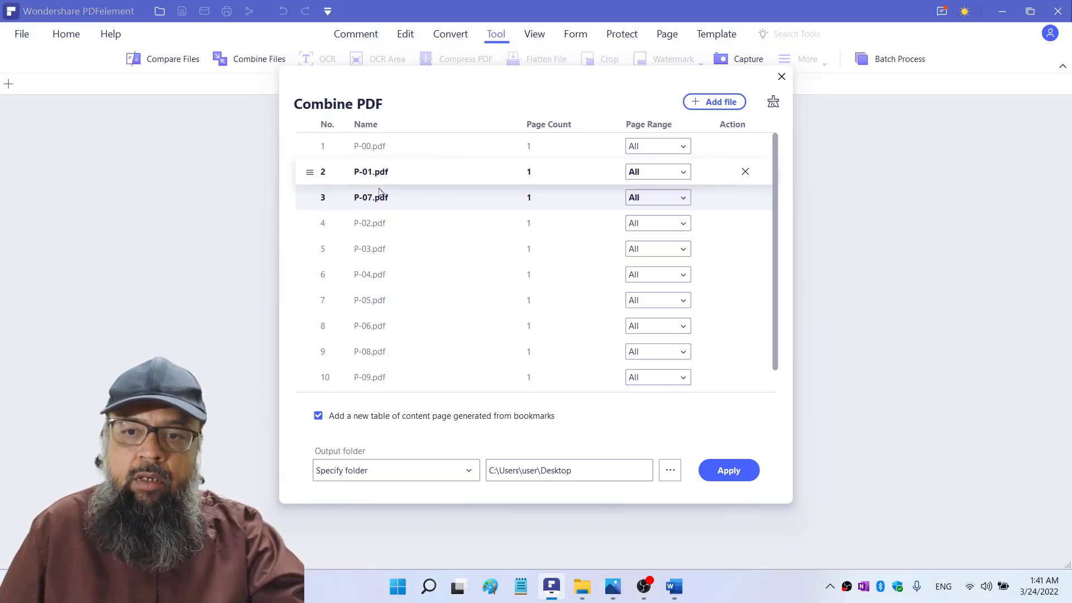
{"action": "left_click", "coordinate": [728, 472]}
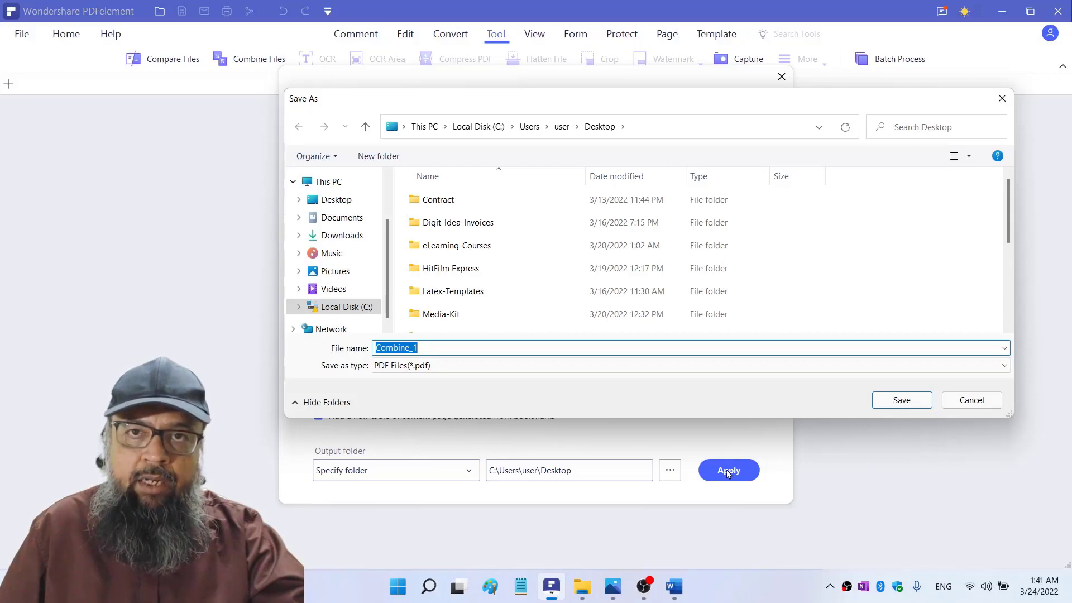
{"action": "type", "text": "Final-File"}
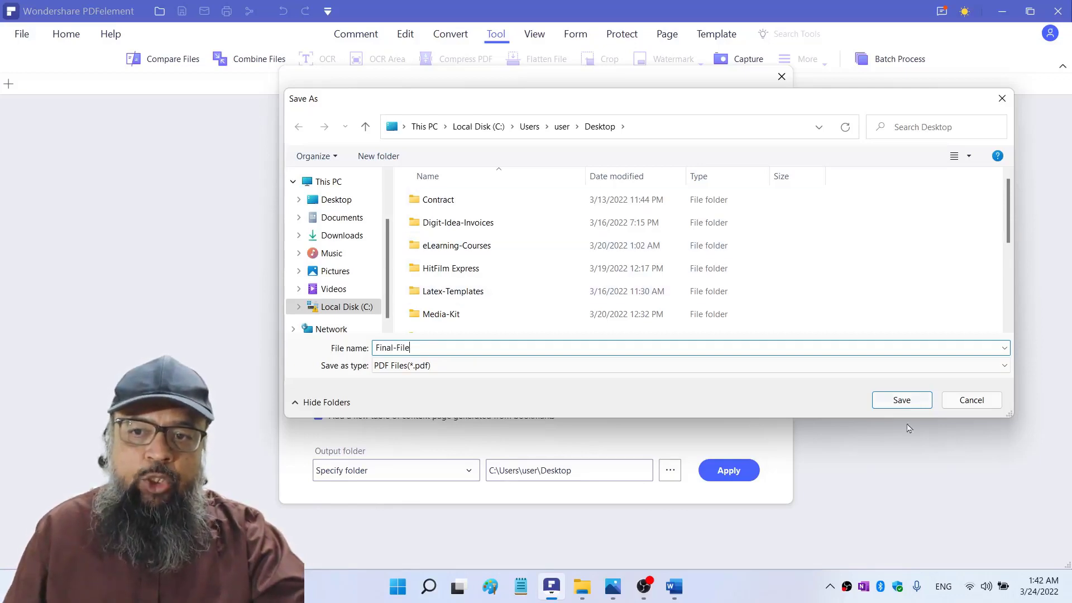
{"action": "left_click", "coordinate": [902, 399]}
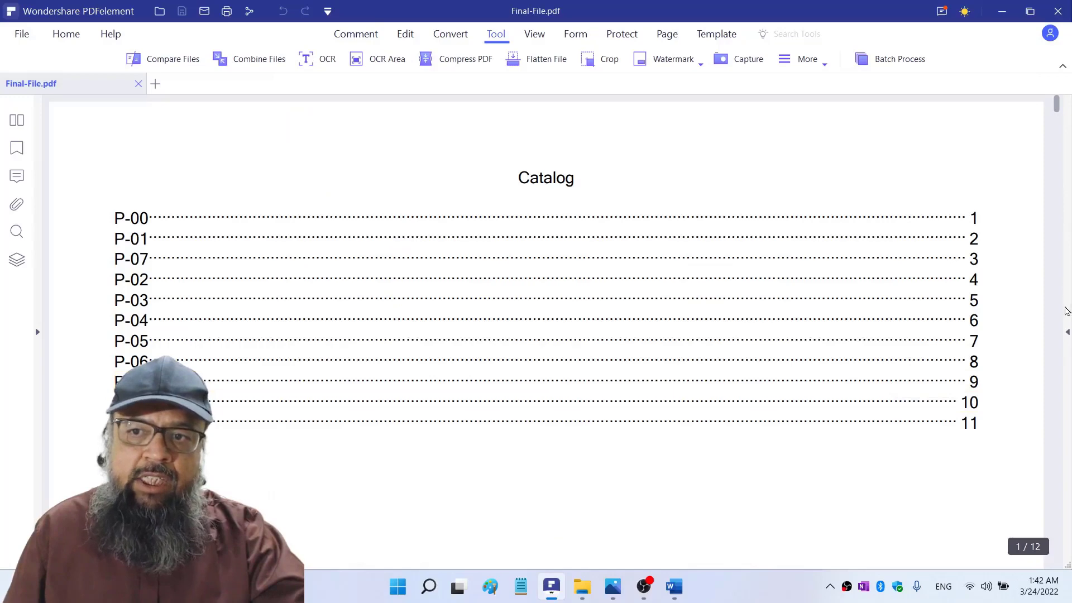
{"action": "mouse_move", "coordinate": [1057, 106]}
{"action": "left_mouse_down"}
{"action": "mouse_move", "coordinate": [1055, 127]}
{"action": "mouse_move", "coordinate": [1059, 105]}
{"action": "left_mouse_up"}
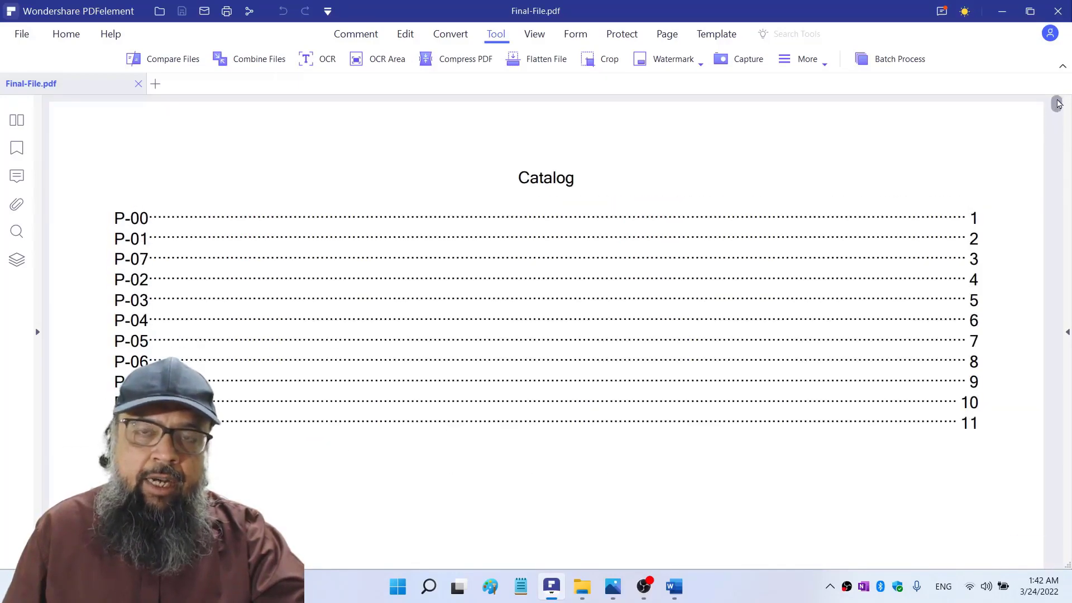
{"action": "left_click_drag", "start_coordinate": [1058, 104], "coordinate": [1056, 173]}
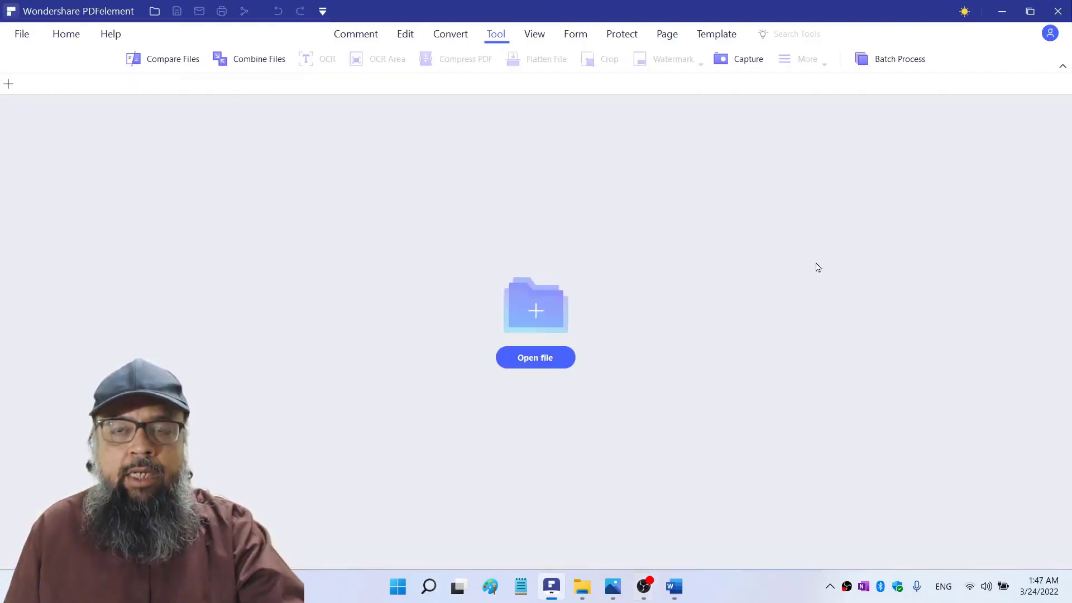
- Start a batch conversion and add Puzzle-1 to Puzzle-5 from the Part-5-Batch-PDF-to-eBook folder
{"action": "left_click", "coordinate": [901, 62]}
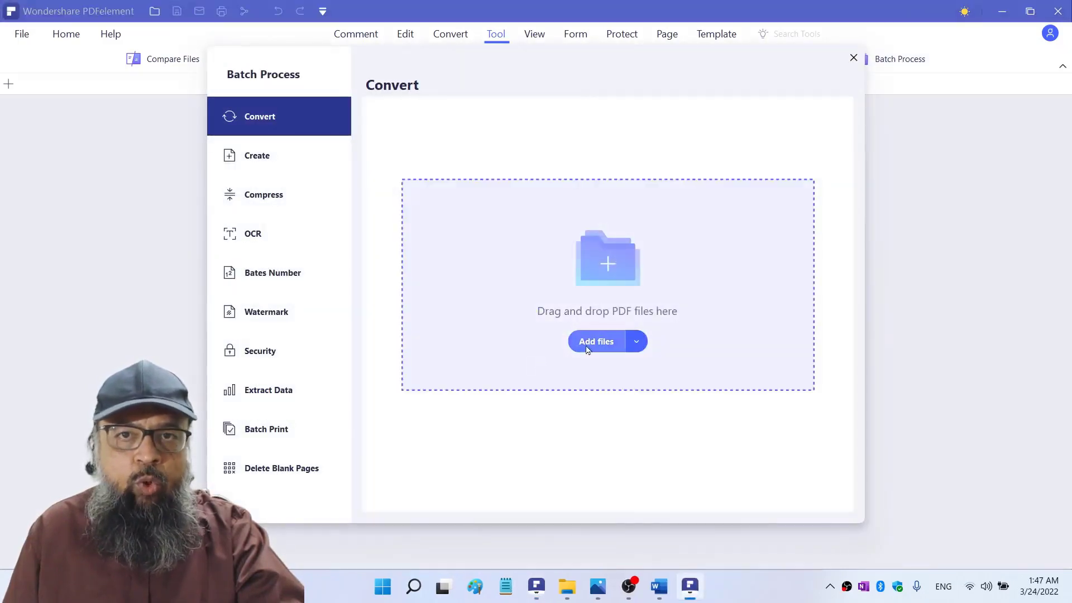
{"action": "left_click", "coordinate": [588, 344]}
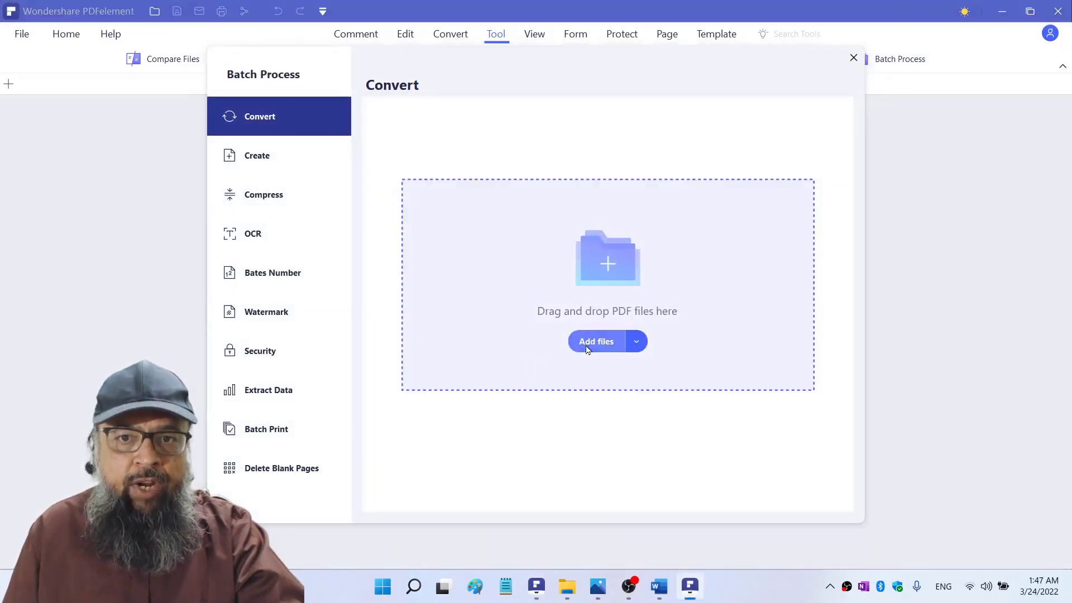
{"action": "left_click", "coordinate": [327, 160]}
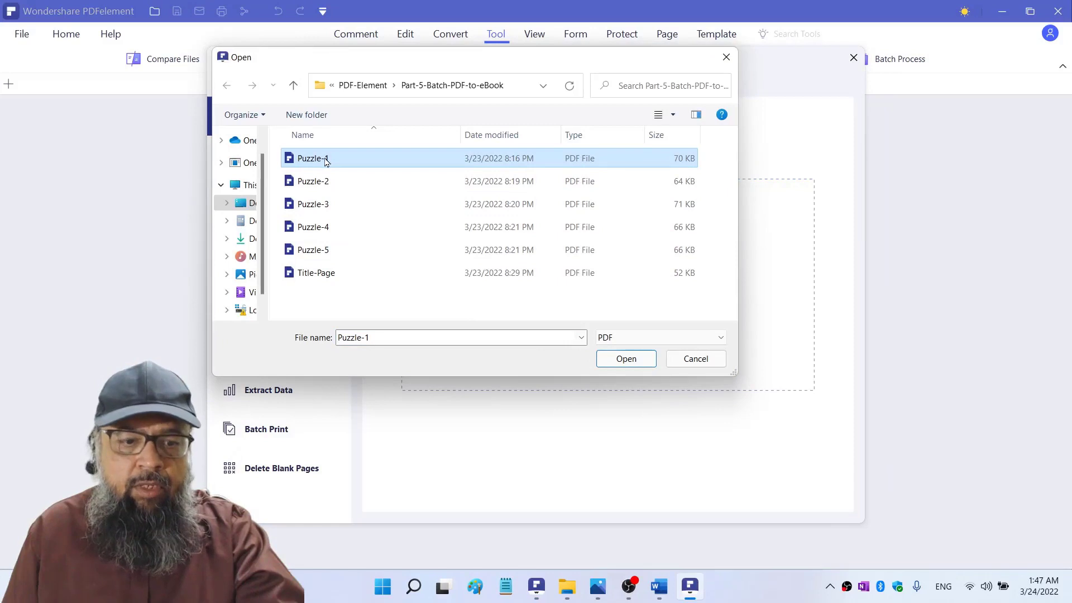
{"action": "left_click", "coordinate": [324, 251], "text": "shift"}
{"action": "left_click", "coordinate": [625, 360]}
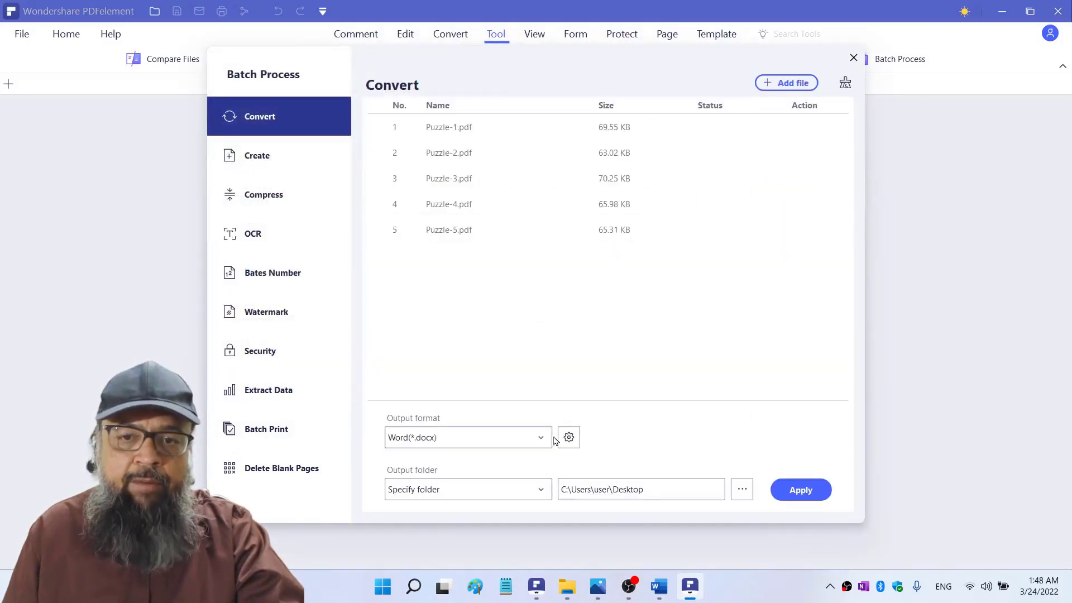
- Convert the five puzzle PDFs to Epub files on the Desktop and close the output folder
{"action": "left_click", "coordinate": [541, 437]}
{"action": "left_click_drag", "start_coordinate": [546, 444], "coordinate": [541, 477]}
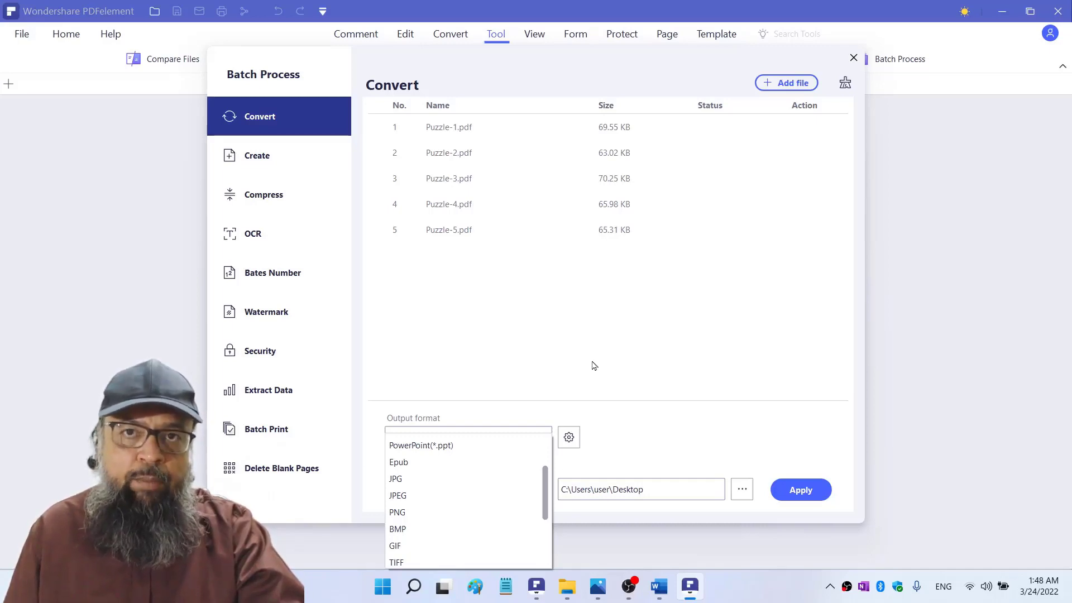
{"action": "left_click_drag", "start_coordinate": [545, 492], "coordinate": [545, 479]}
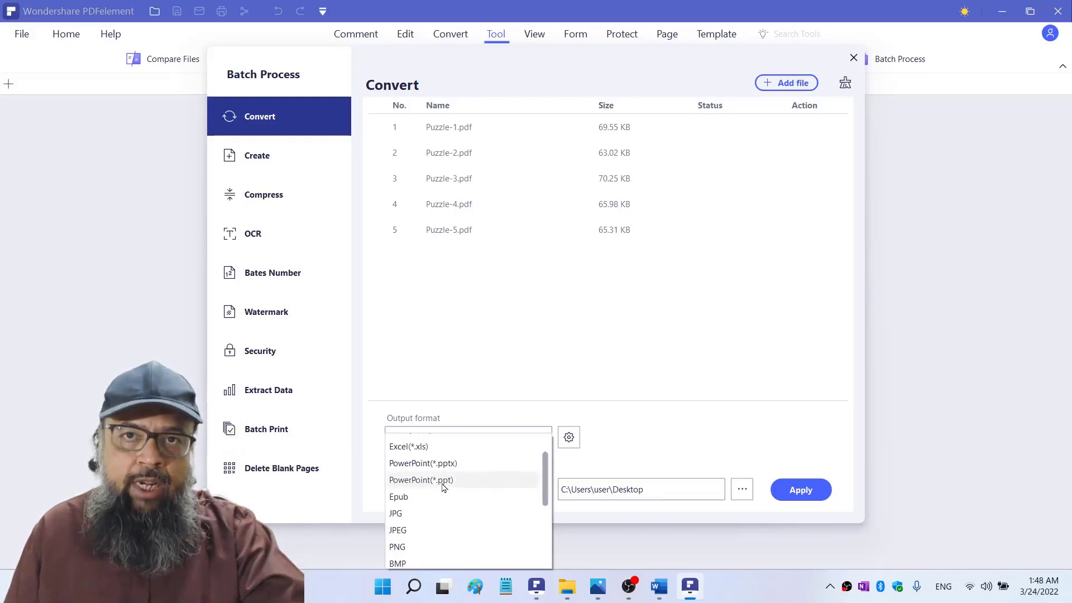
{"action": "left_click", "coordinate": [413, 500]}
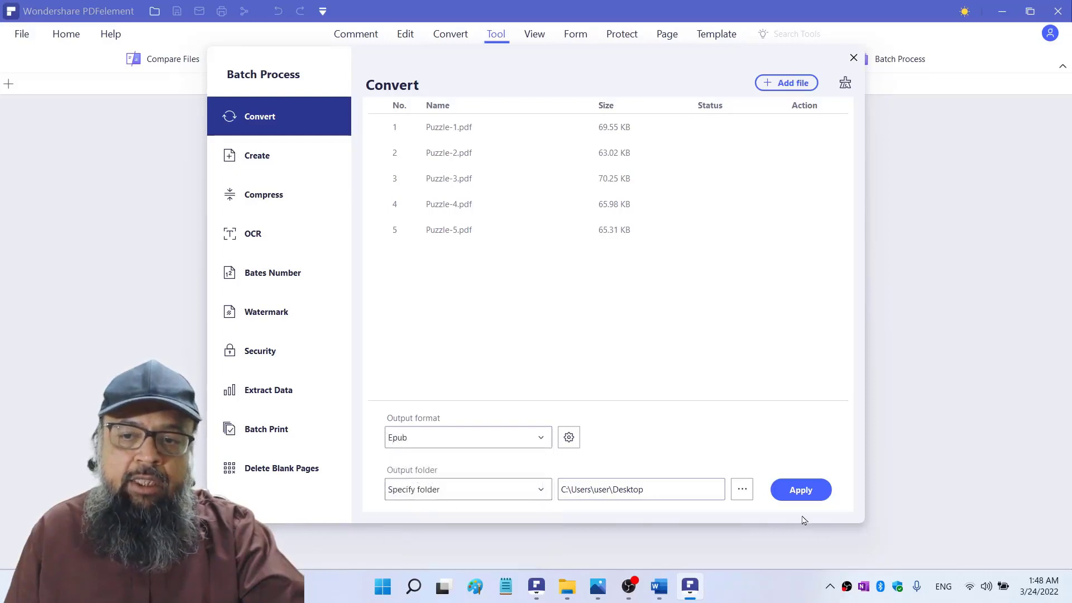
{"action": "left_click", "coordinate": [801, 489]}
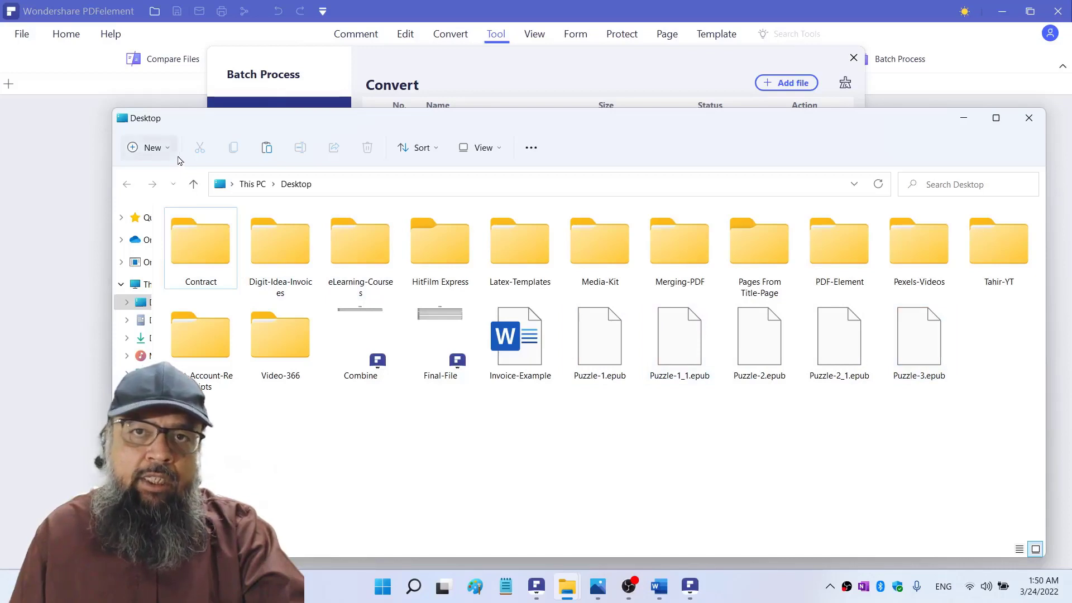
{"action": "left_click", "coordinate": [1029, 118]}
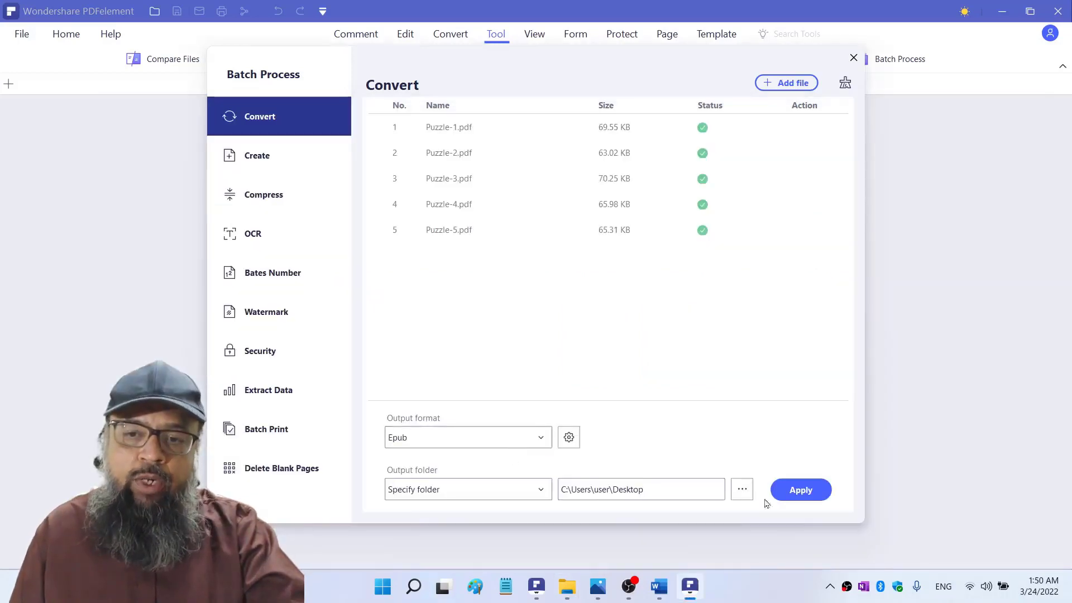
- Convert the five puzzle PDFs to PowerPoint (*.pptx) files, keeping the Desktop as the output folder
{"action": "left_click", "coordinate": [747, 495]}
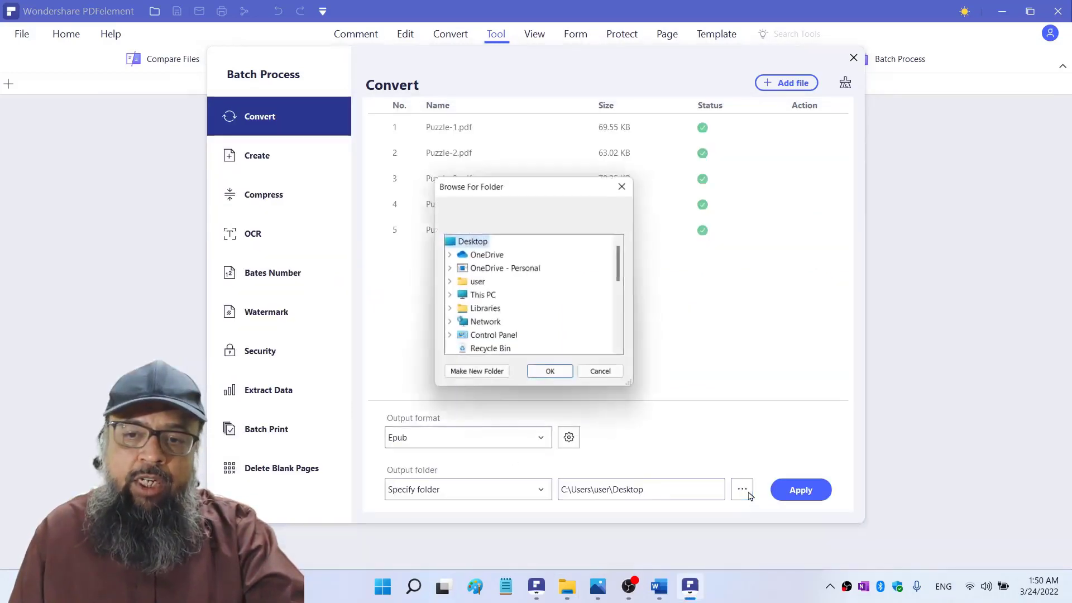
{"action": "left_click", "coordinate": [605, 376]}
{"action": "left_click", "coordinate": [543, 439]}
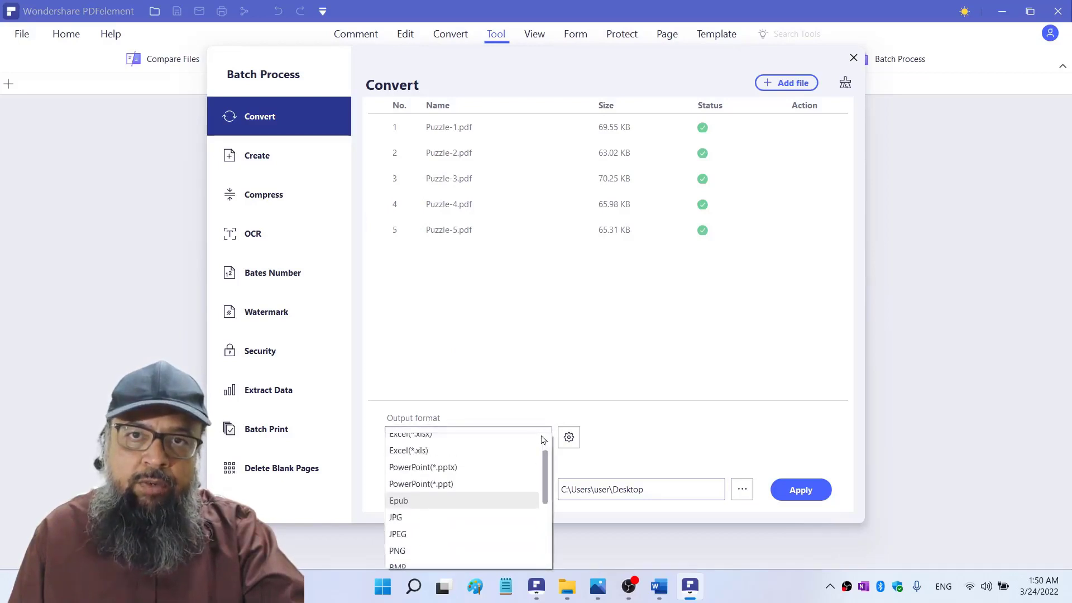
{"action": "left_click", "coordinate": [488, 469]}
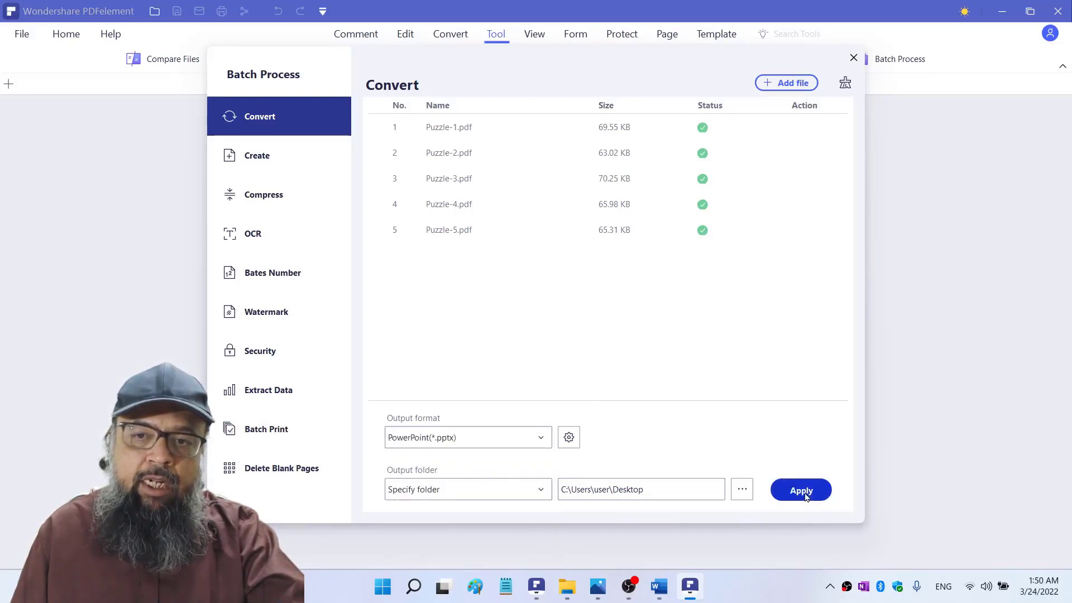
{"action": "left_click", "coordinate": [804, 495]}
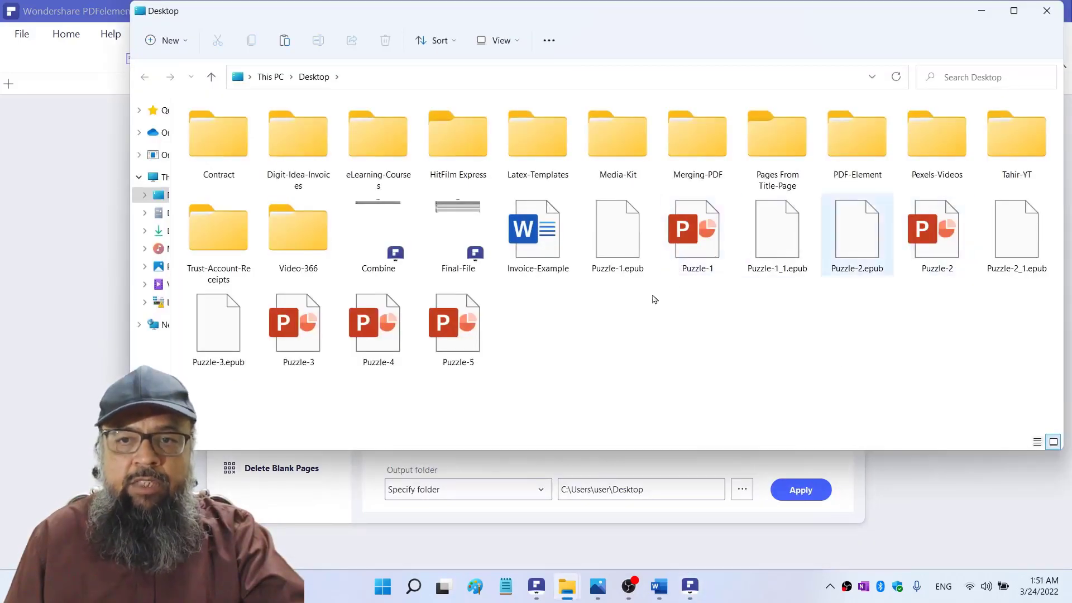
- Return to the batch conversion and look through the full list of available output formats
{"action": "left_click", "coordinate": [502, 459]}
{"action": "left_click", "coordinate": [468, 433]}
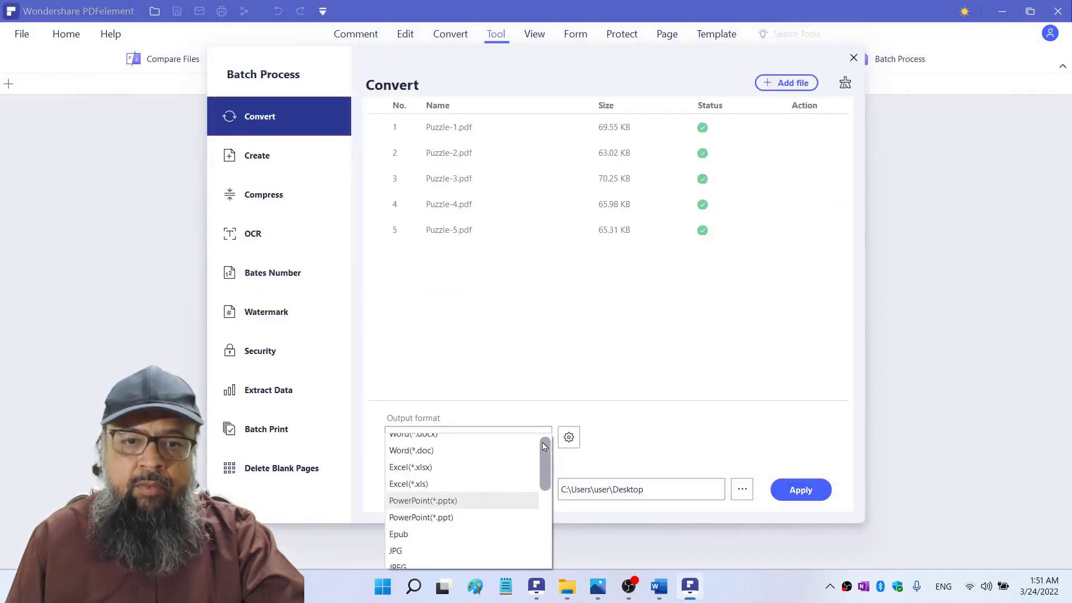
{"action": "left_click_drag", "start_coordinate": [544, 456], "coordinate": [548, 554]}
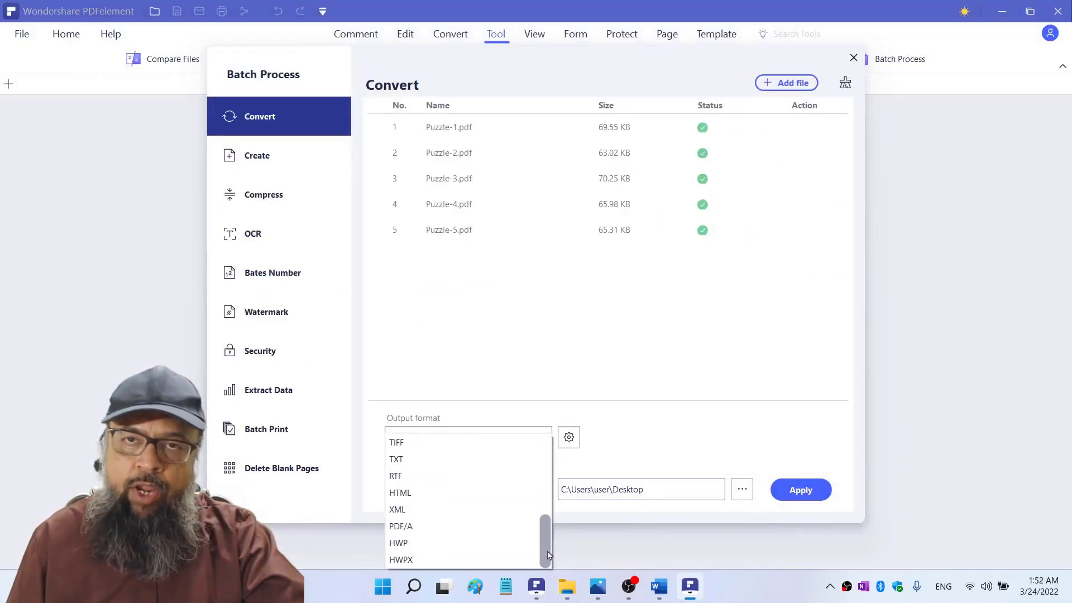